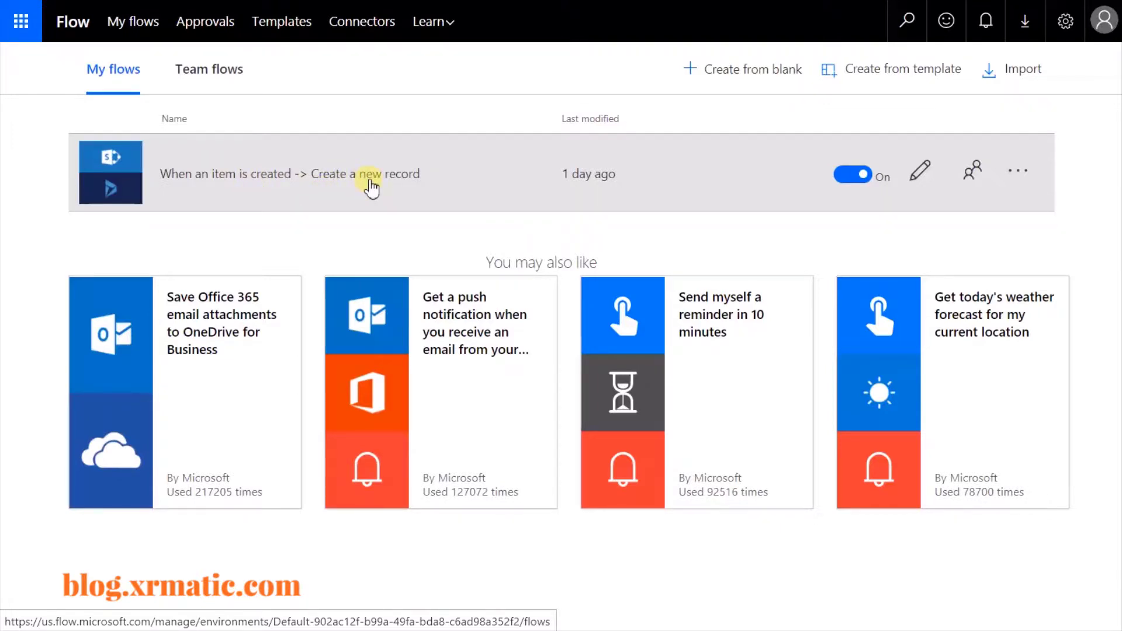
Open the "When an item is created -> Create a new record" flow for editing and add an Apply to each loop to the If no branch.
{"action": "left_click", "coordinate": [370, 182]}
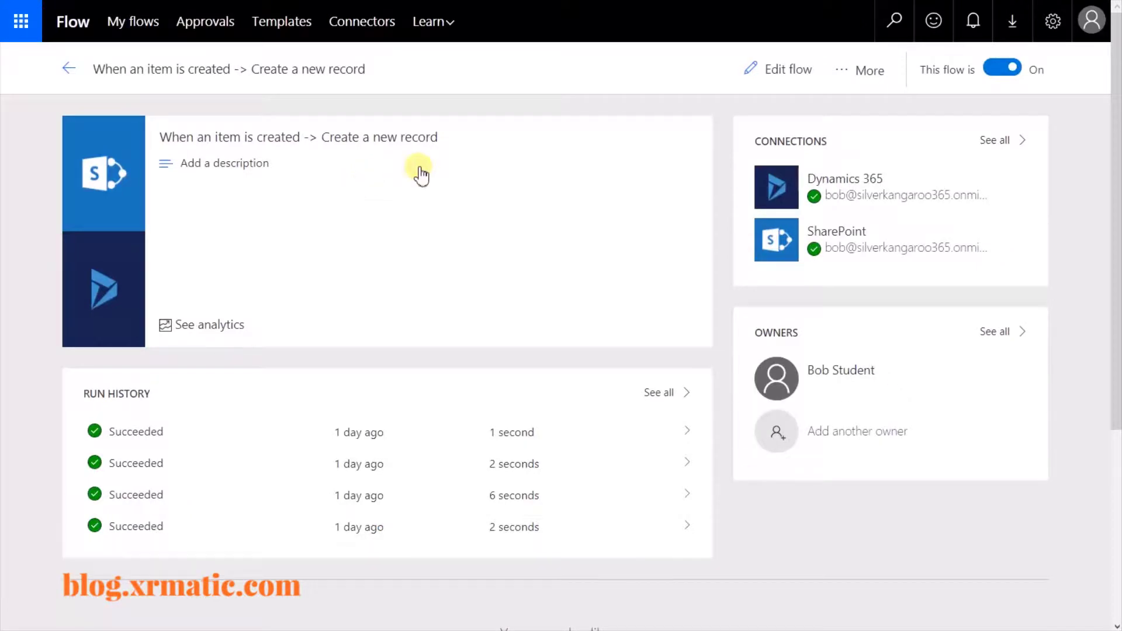
{"action": "left_click", "coordinate": [795, 70]}
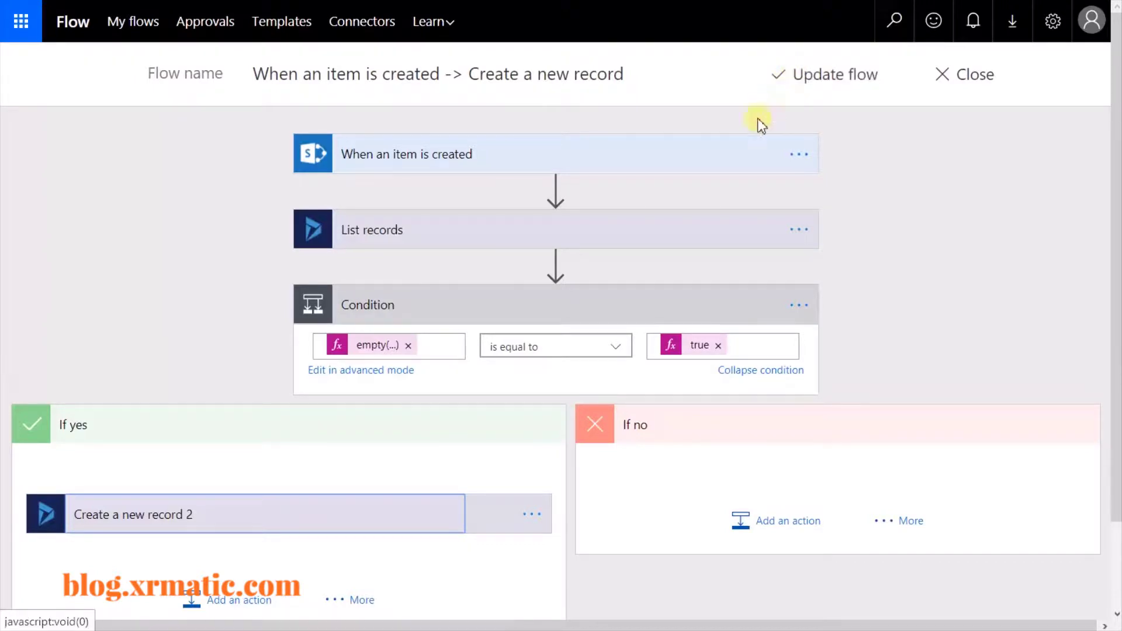
{"action": "scroll", "coordinate": [754, 295], "scroll_direction": "down", "scroll_amount": 2}
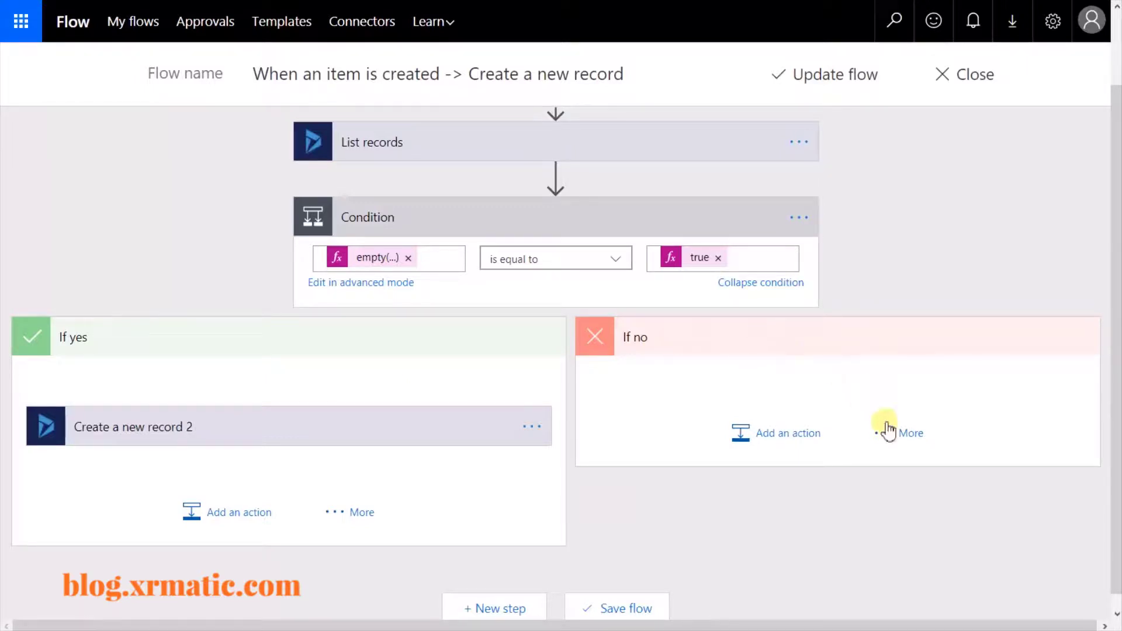
{"action": "left_click", "coordinate": [903, 434]}
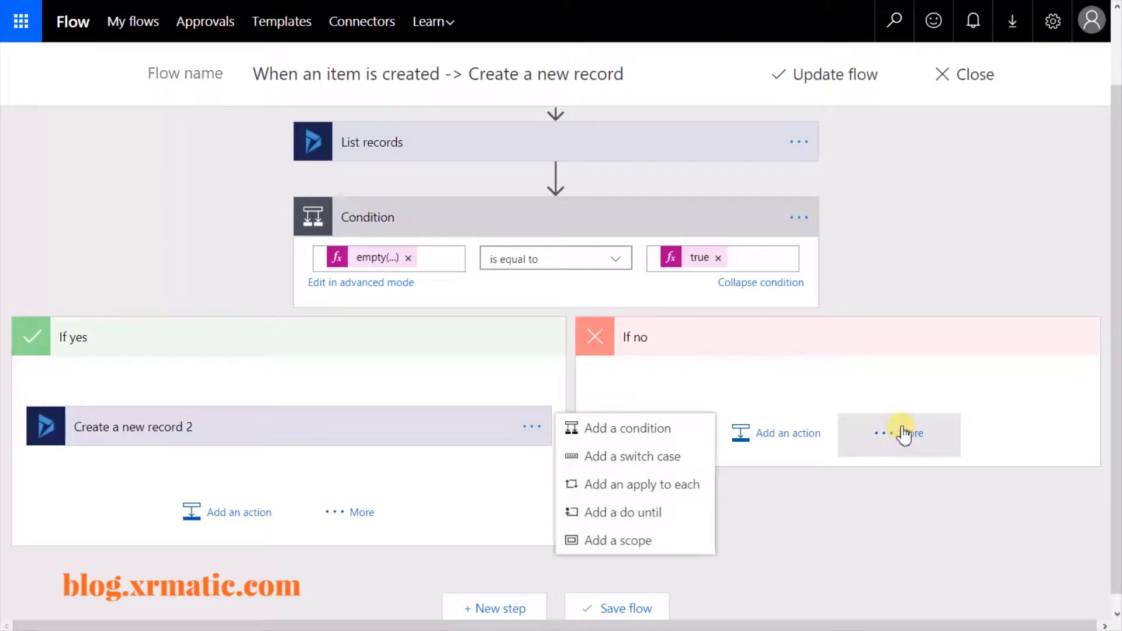
{"action": "left_click", "coordinate": [669, 485]}
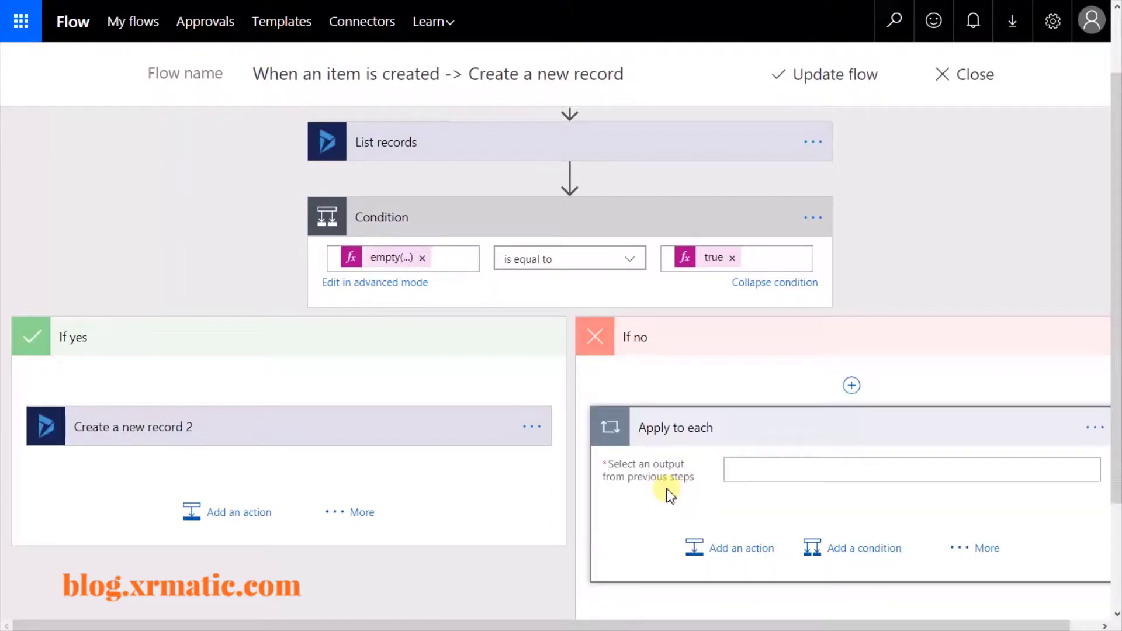
Set the Apply to each loop's input to the value output (List of Items) from List records.
{"action": "left_click_drag", "start_coordinate": [779, 625], "coordinate": [859, 627]}
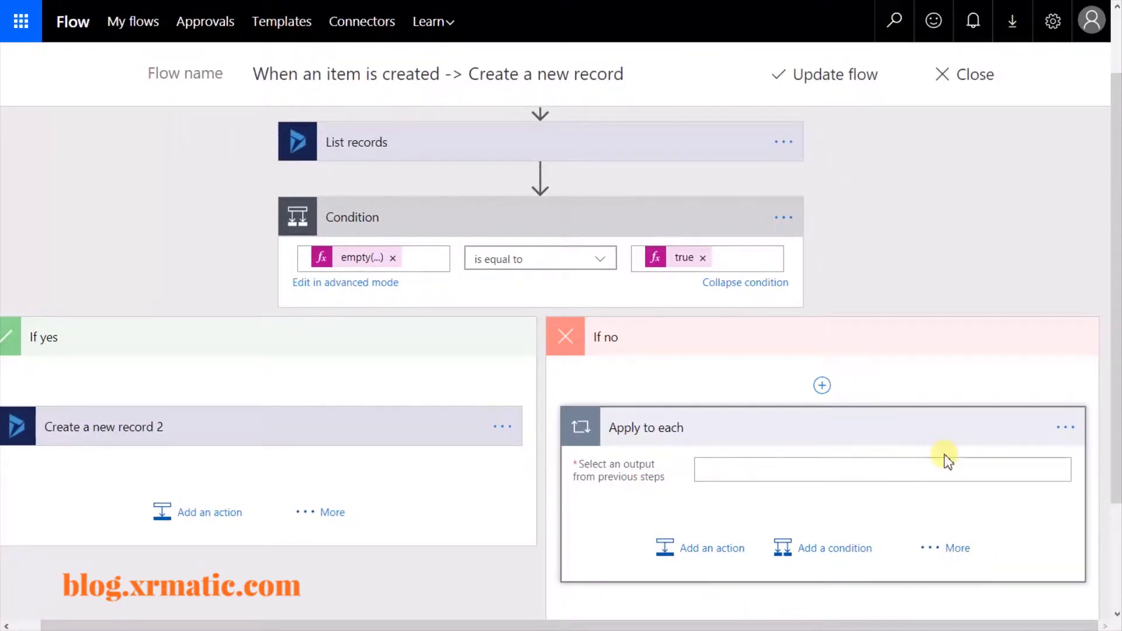
{"action": "left_click", "coordinate": [736, 472]}
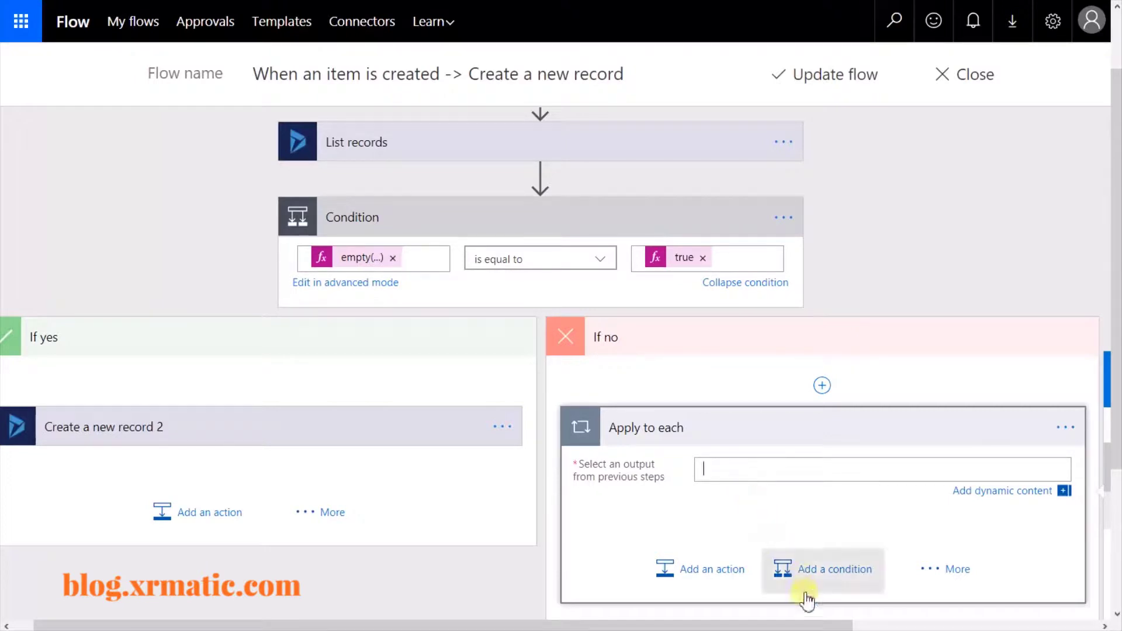
{"action": "left_click", "coordinate": [727, 472]}
{"action": "left_click_drag", "start_coordinate": [814, 626], "coordinate": [1069, 619]}
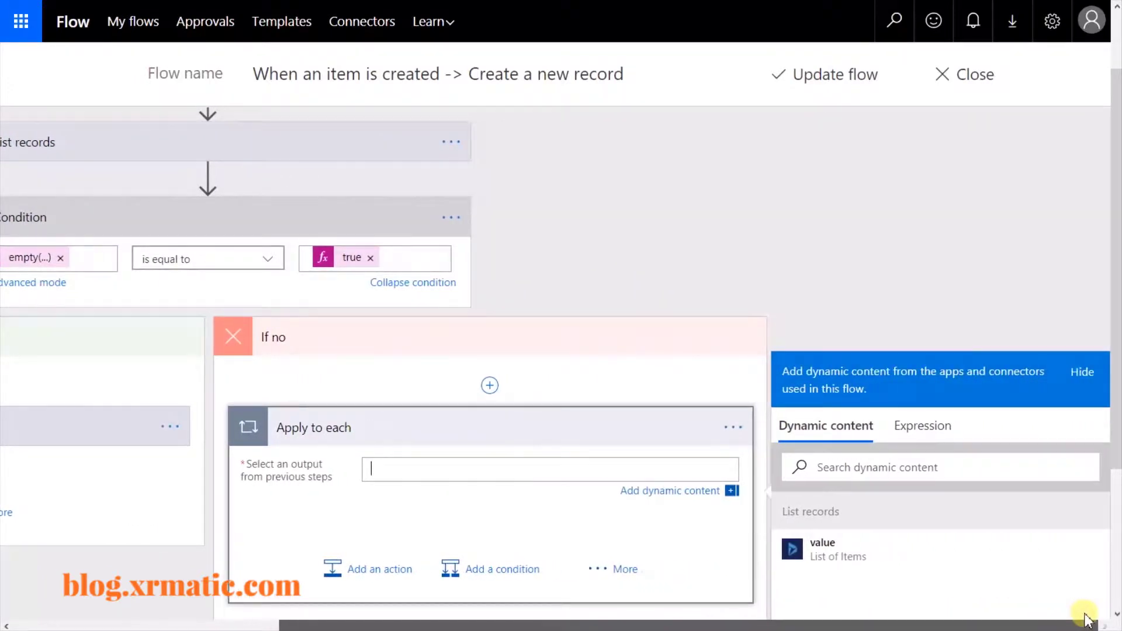
{"action": "scroll", "coordinate": [894, 456], "scroll_direction": "down", "scroll_amount": 2}
{"action": "scroll", "coordinate": [895, 456], "scroll_direction": "down", "scroll_amount": 3}
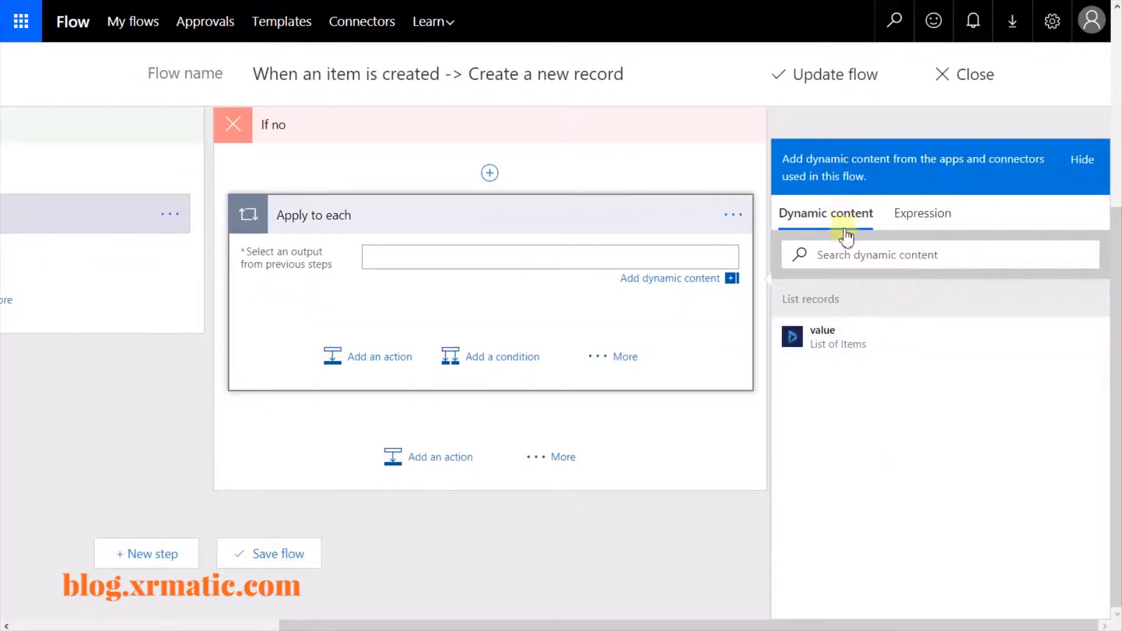
{"action": "left_click", "coordinate": [826, 350]}
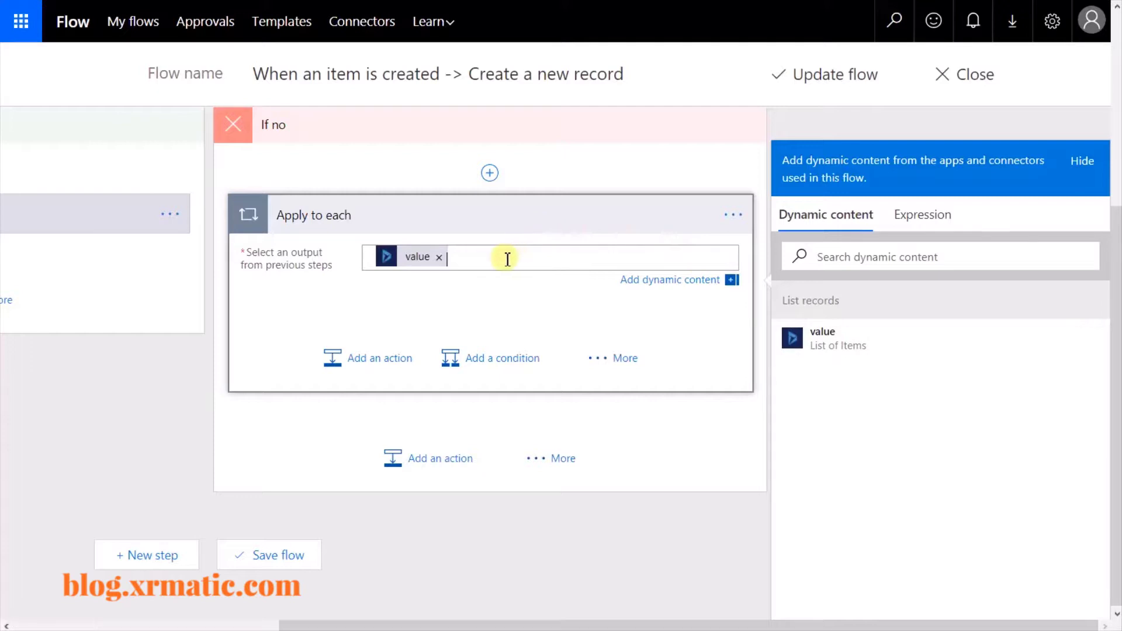
Add the "Dynamics 365 - Update a record" action inside the Apply to each loop, searching for "Dynamics 365 update".
{"action": "left_click", "coordinate": [395, 374]}
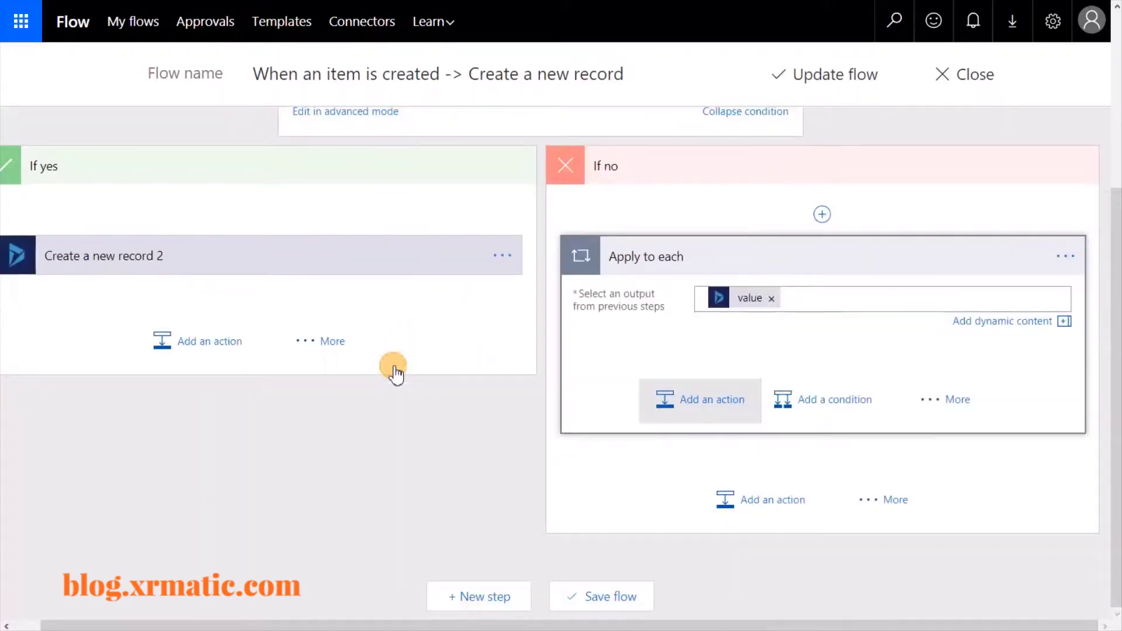
{"action": "left_click", "coordinate": [706, 402]}
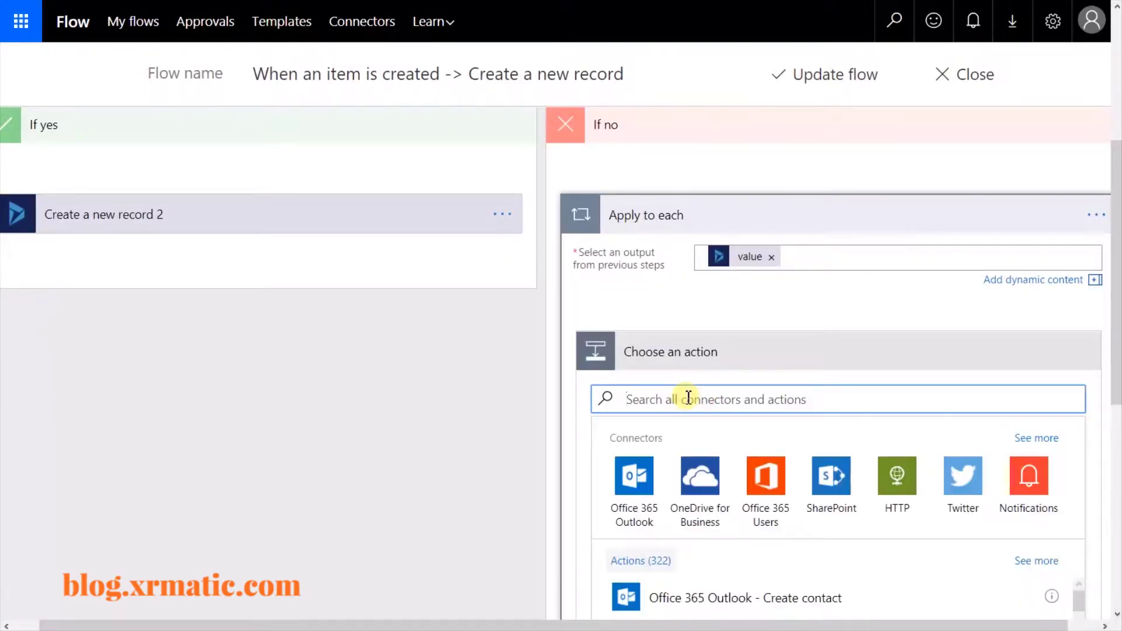
{"action": "left_click", "coordinate": [689, 397]}
{"action": "type", "text": "Dyna"}
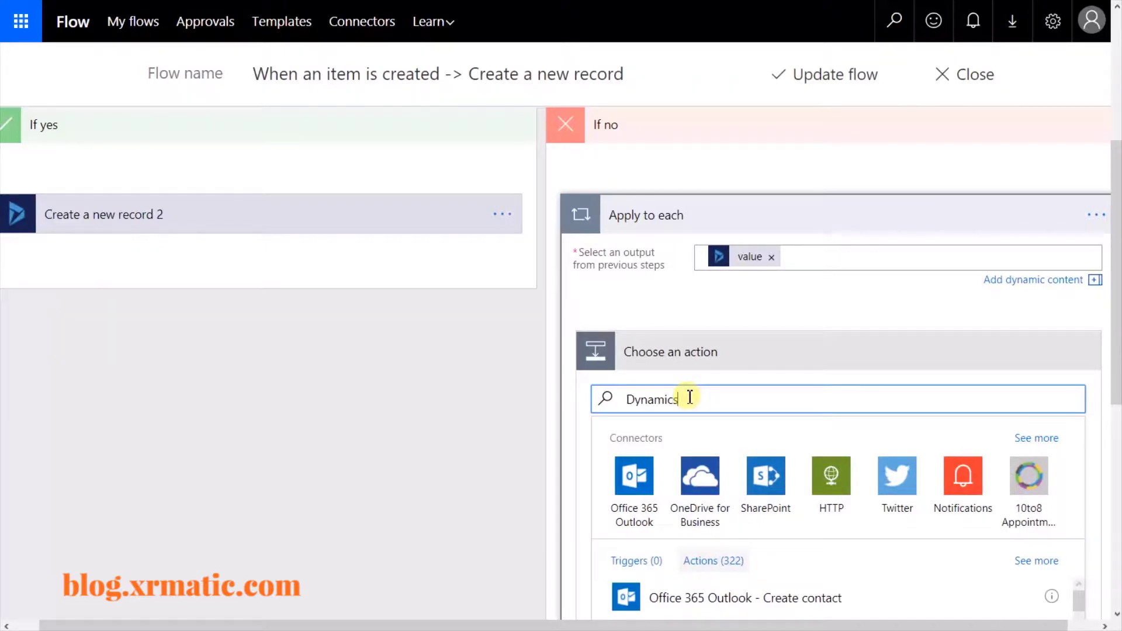
{"action": "type", "text": "mics"}
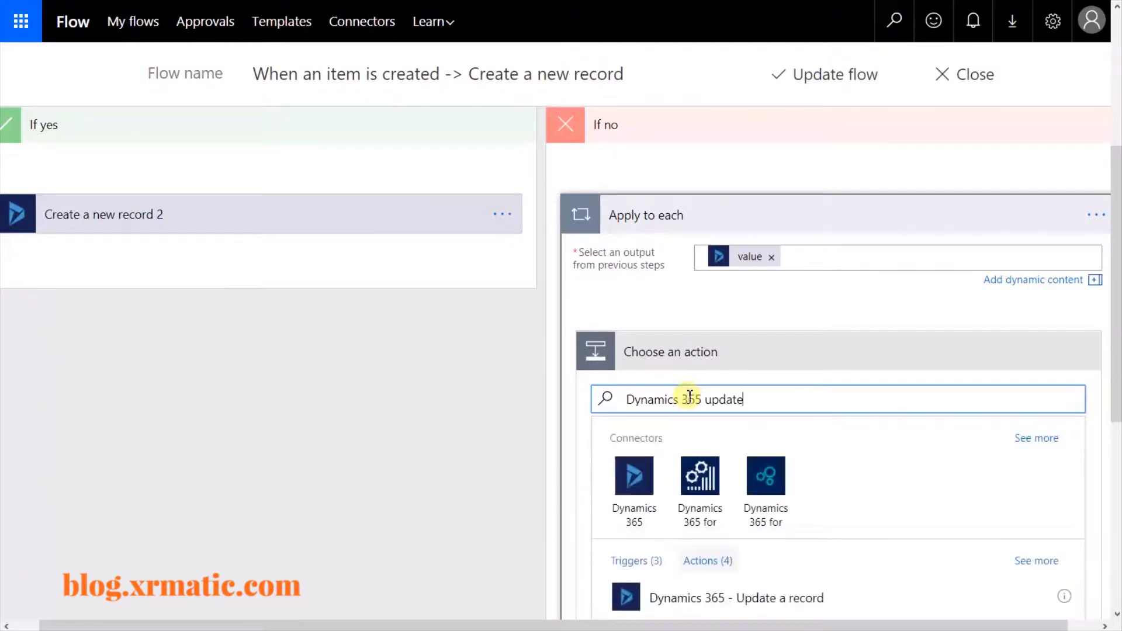
{"action": "left_click", "coordinate": [826, 602]}
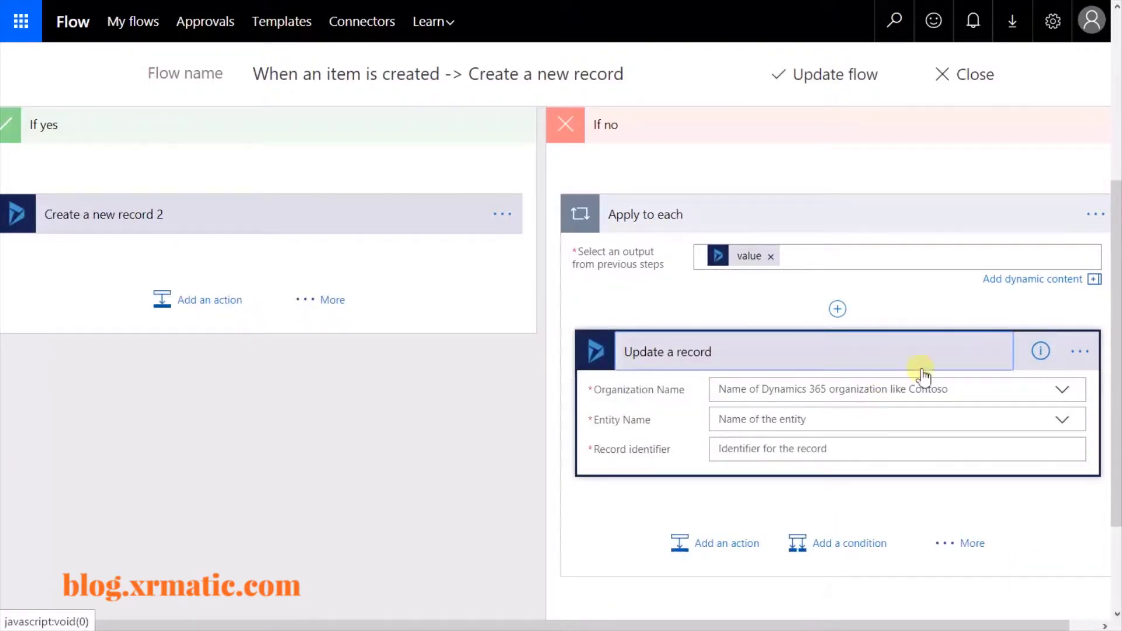
Set the Update a record action's organization to xRMatic and its entity to Contacts.
{"action": "left_click", "coordinate": [1059, 392]}
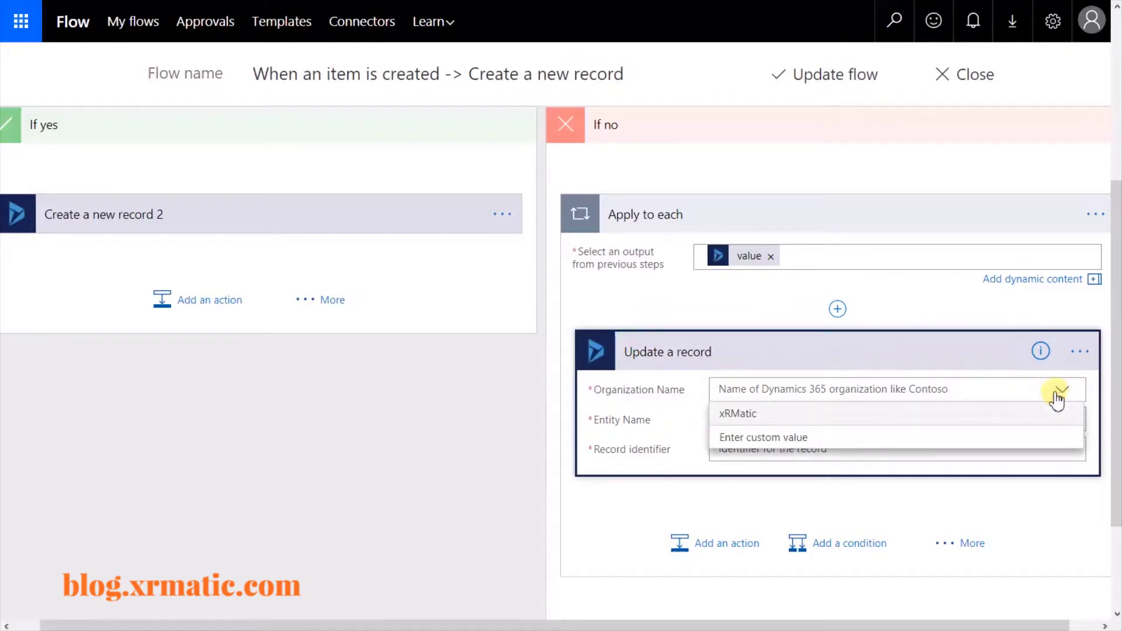
{"action": "left_click", "coordinate": [879, 413]}
{"action": "left_click", "coordinate": [1061, 422]}
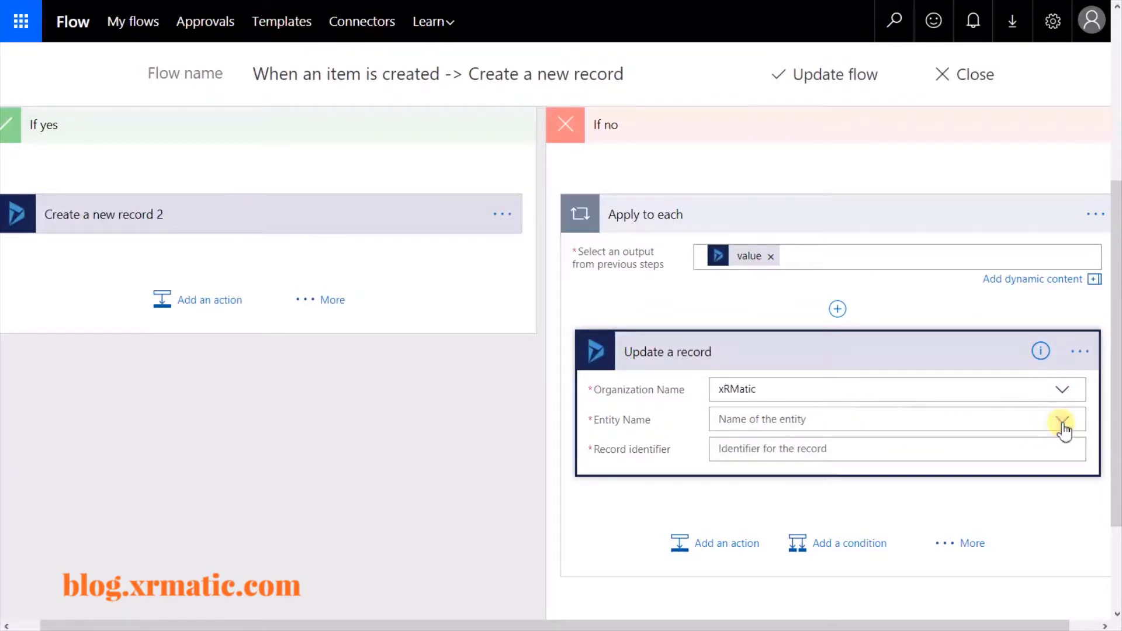
{"action": "scroll", "coordinate": [870, 490], "scroll_direction": "down", "scroll_amount": 10}
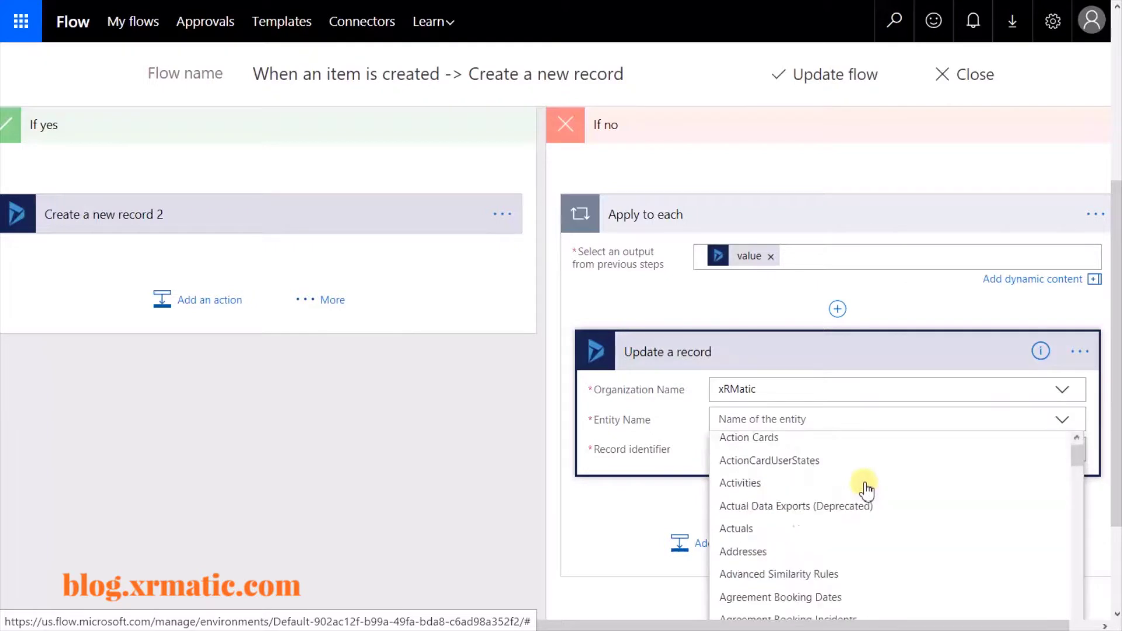
{"action": "scroll", "coordinate": [865, 485], "scroll_direction": "down", "scroll_amount": 3}
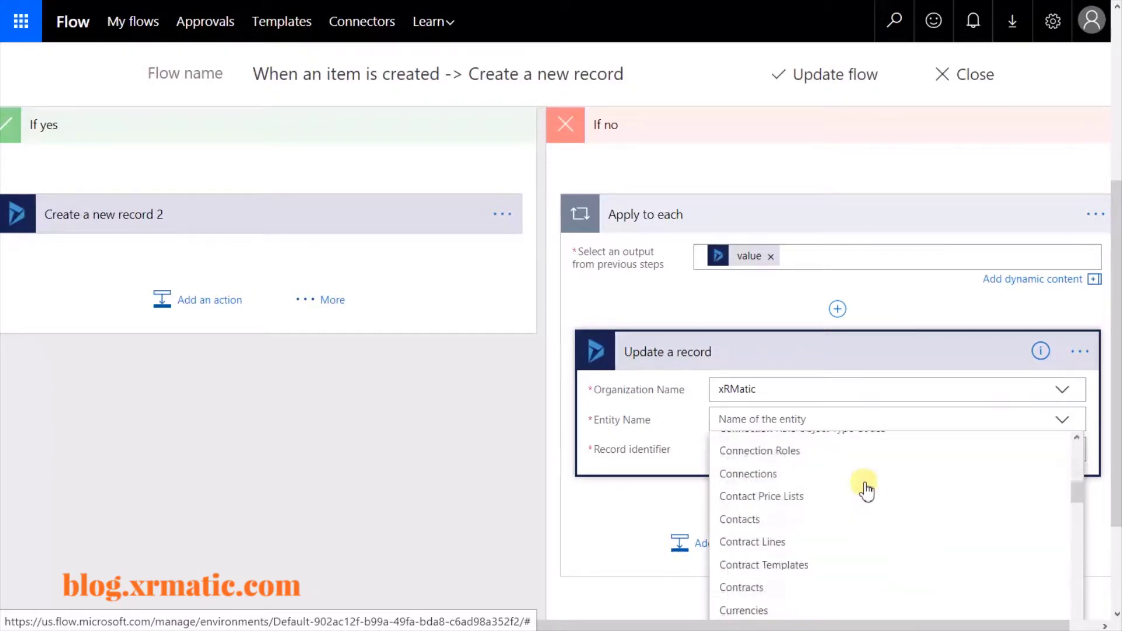
{"action": "left_click", "coordinate": [745, 444]}
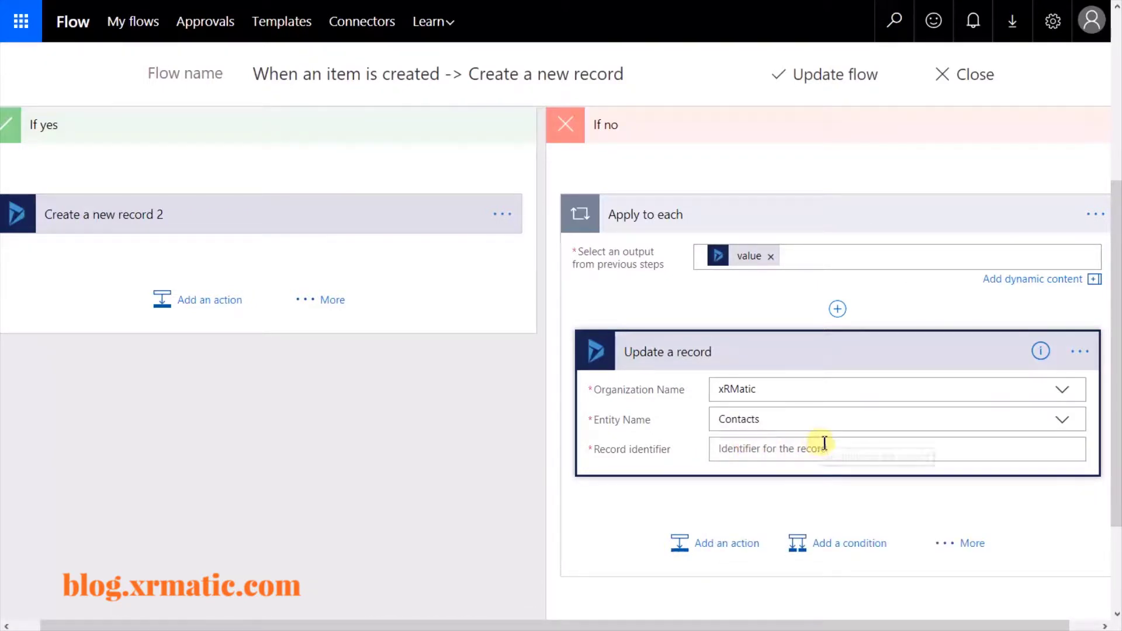
Set the record identifier to the Contact unique identifier from List records, found by searching the dynamic content for "contact".
{"action": "left_click", "coordinate": [795, 449]}
{"action": "left_click_drag", "start_coordinate": [830, 625], "coordinate": [1094, 626]}
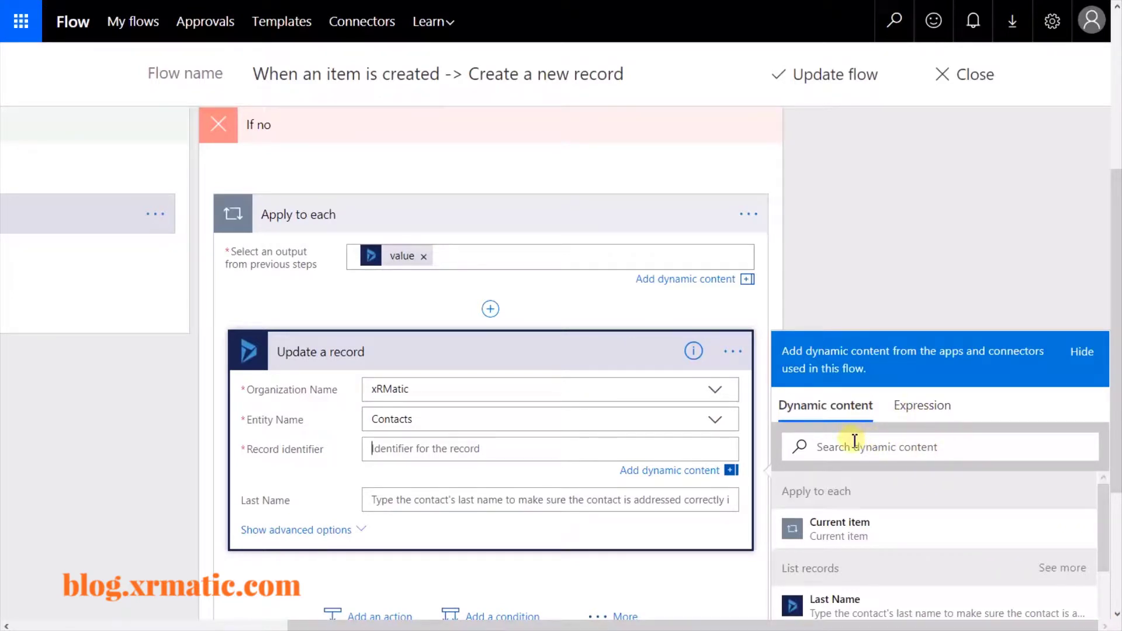
{"action": "scroll", "coordinate": [859, 444], "scroll_direction": "down", "scroll_amount": 2}
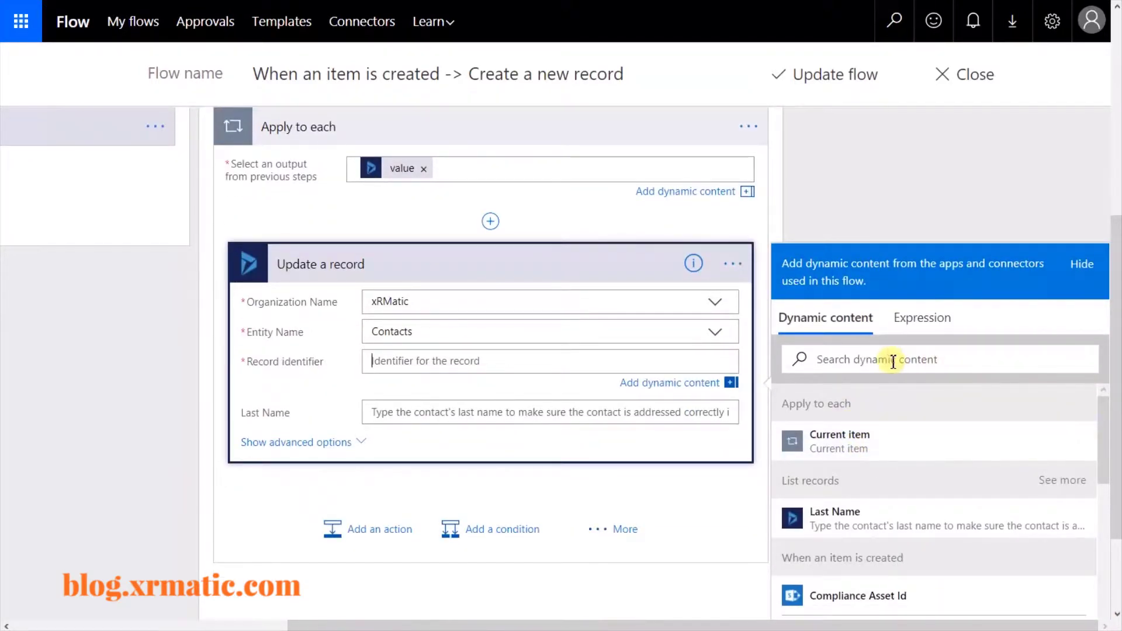
{"action": "left_click", "coordinate": [891, 363]}
{"action": "type", "text": "contact"}
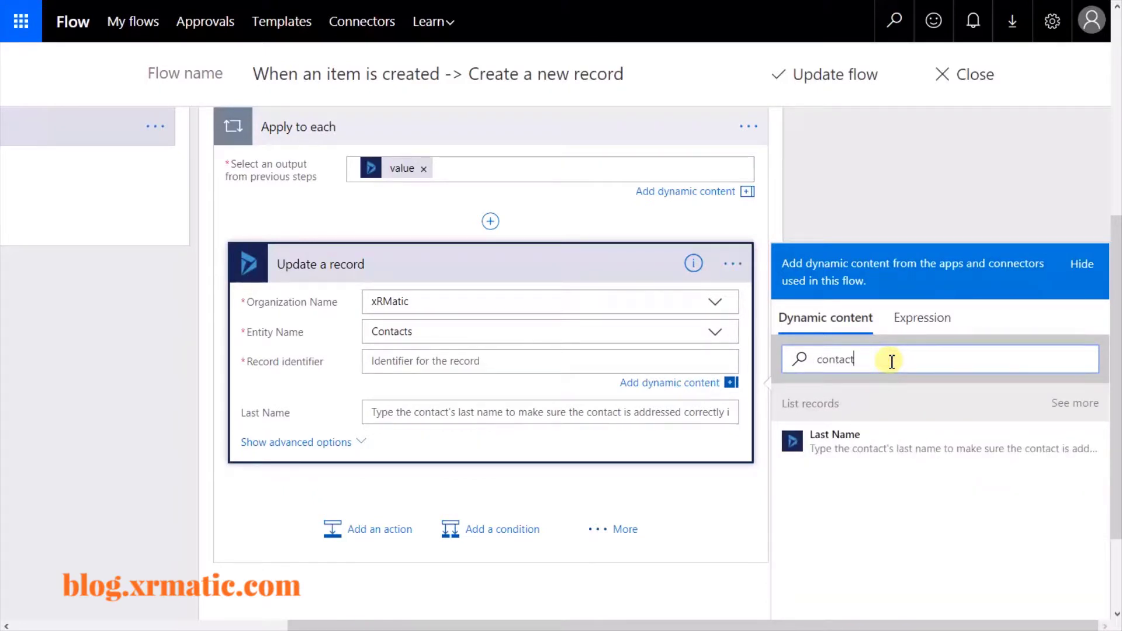
{"action": "left_click", "coordinate": [1062, 409]}
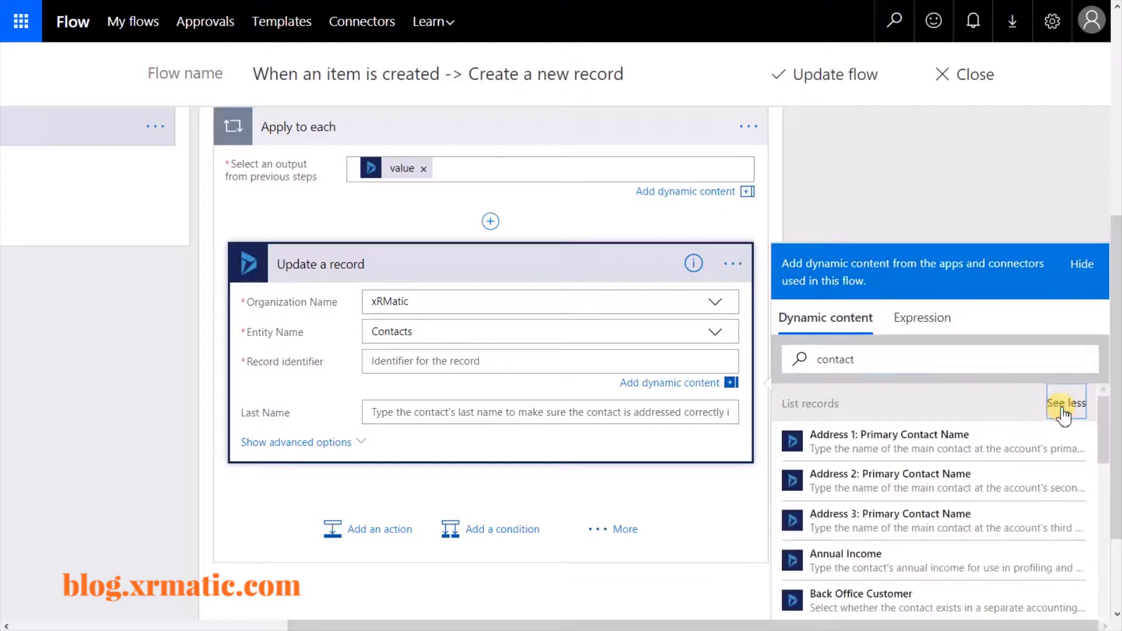
{"action": "left_click", "coordinate": [873, 359]}
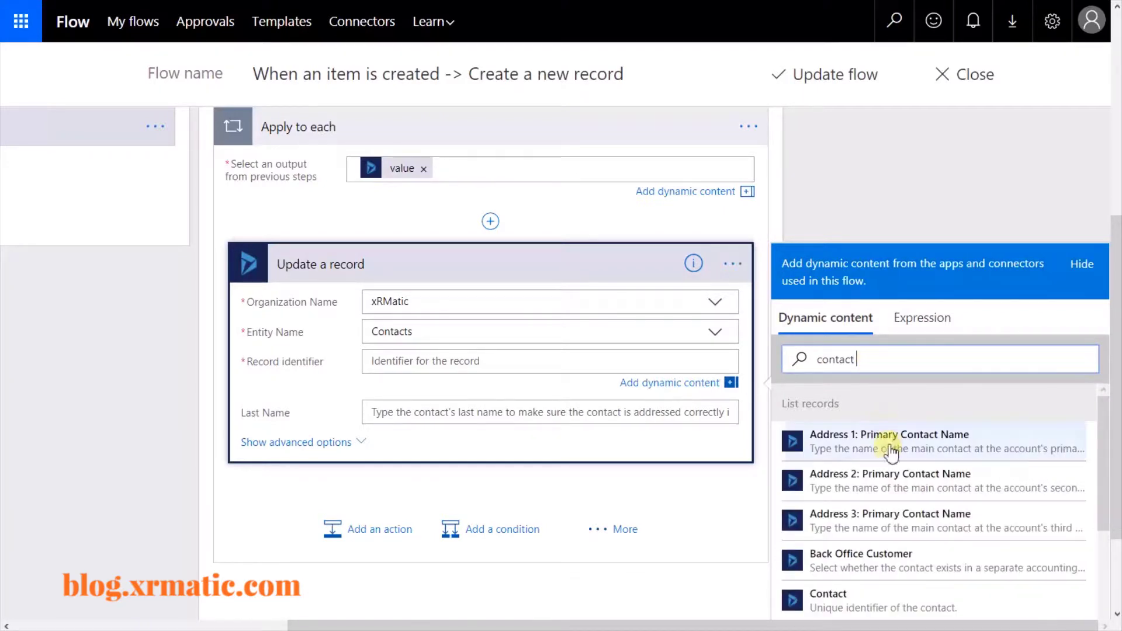
{"action": "scroll", "coordinate": [883, 433], "scroll_direction": "down", "scroll_amount": 2}
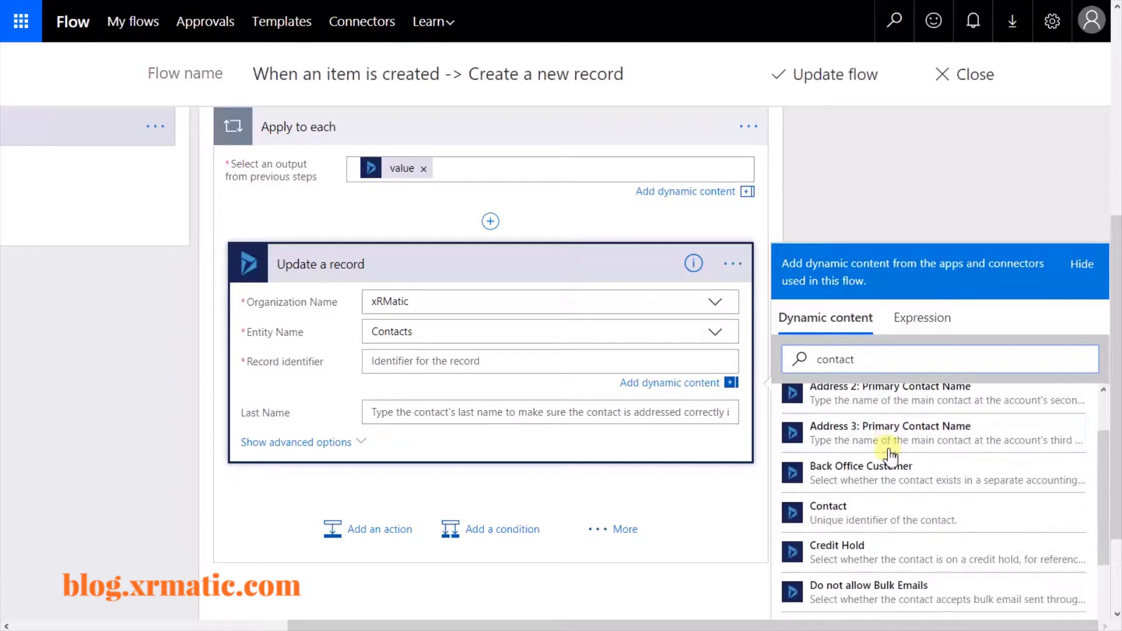
{"action": "left_click", "coordinate": [887, 520]}
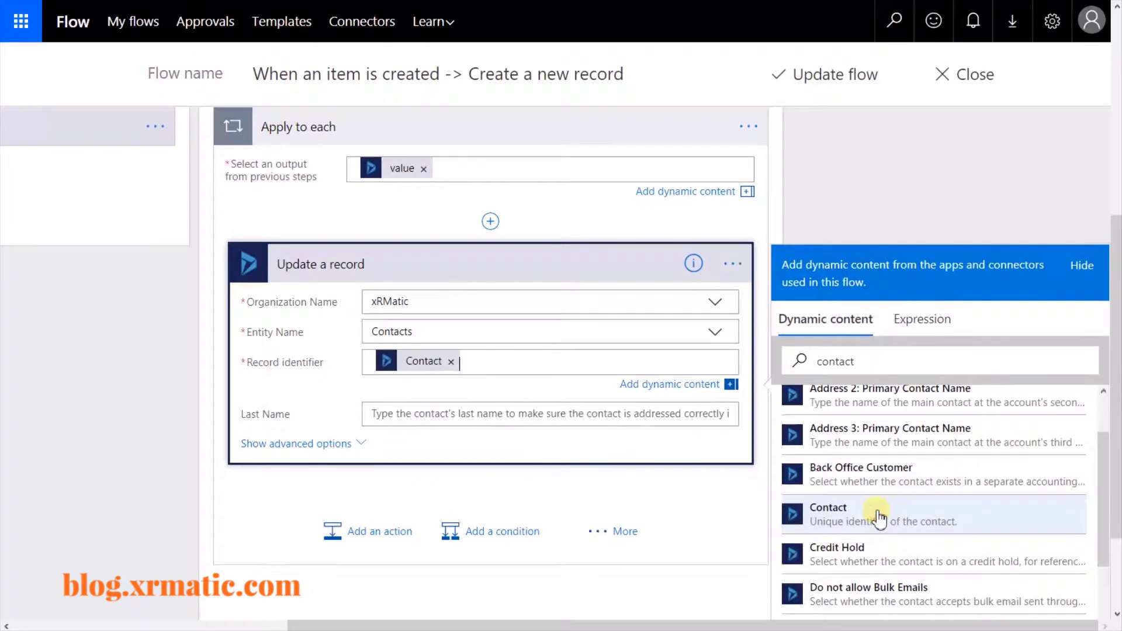
Map the action's Last Name field to the SharePoint Last Name from "When an item is created", searching for "last name".
{"action": "left_click", "coordinate": [537, 412]}
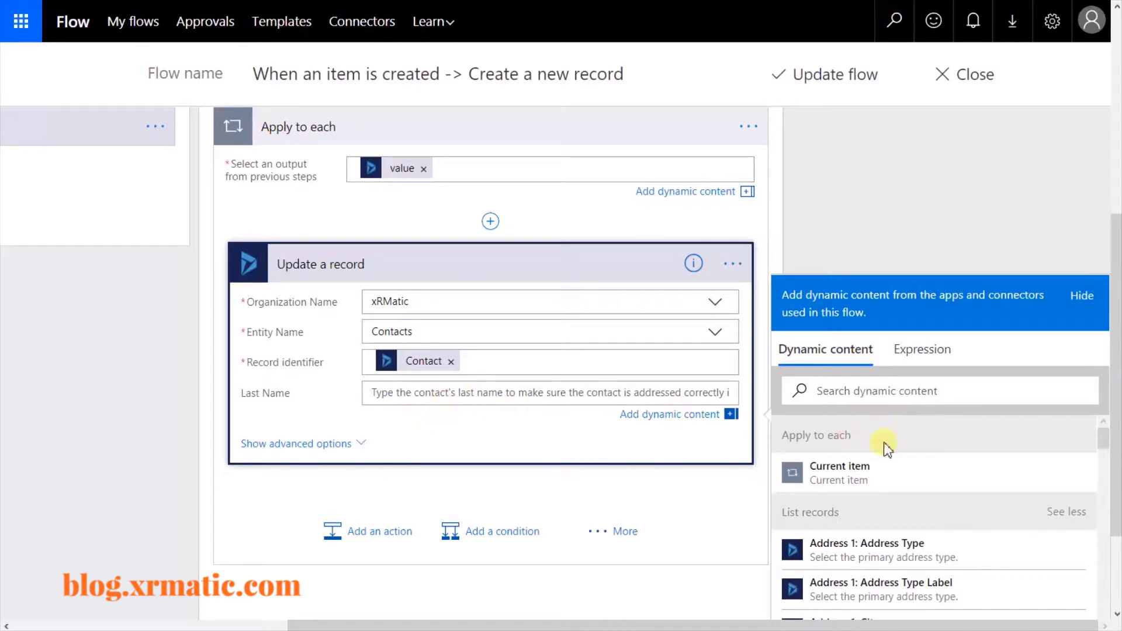
{"action": "scroll", "coordinate": [884, 443], "scroll_direction": "down", "scroll_amount": 10}
{"action": "left_click", "coordinate": [899, 390]}
{"action": "type", "text": "last name"}
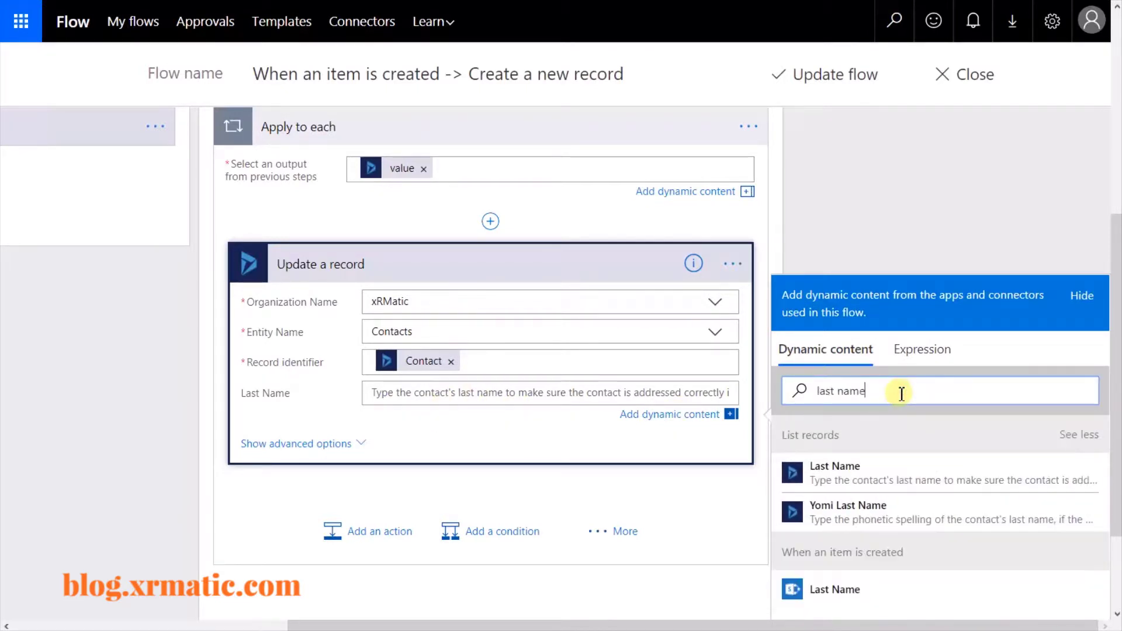
{"action": "scroll", "coordinate": [888, 456], "scroll_direction": "down", "scroll_amount": 2}
{"action": "left_click", "coordinate": [851, 508]}
Show the advanced options of the Update a record action.
{"action": "left_click", "coordinate": [333, 357]}
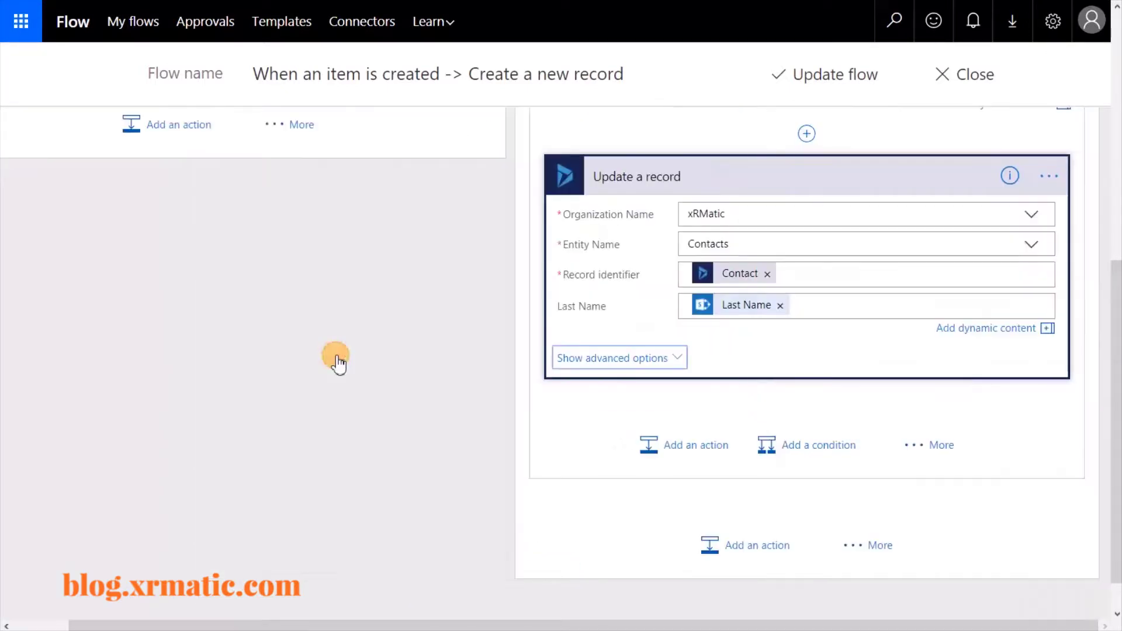
{"action": "left_click", "coordinate": [642, 357]}
{"action": "scroll", "coordinate": [814, 483], "scroll_direction": "down", "scroll_amount": 4}
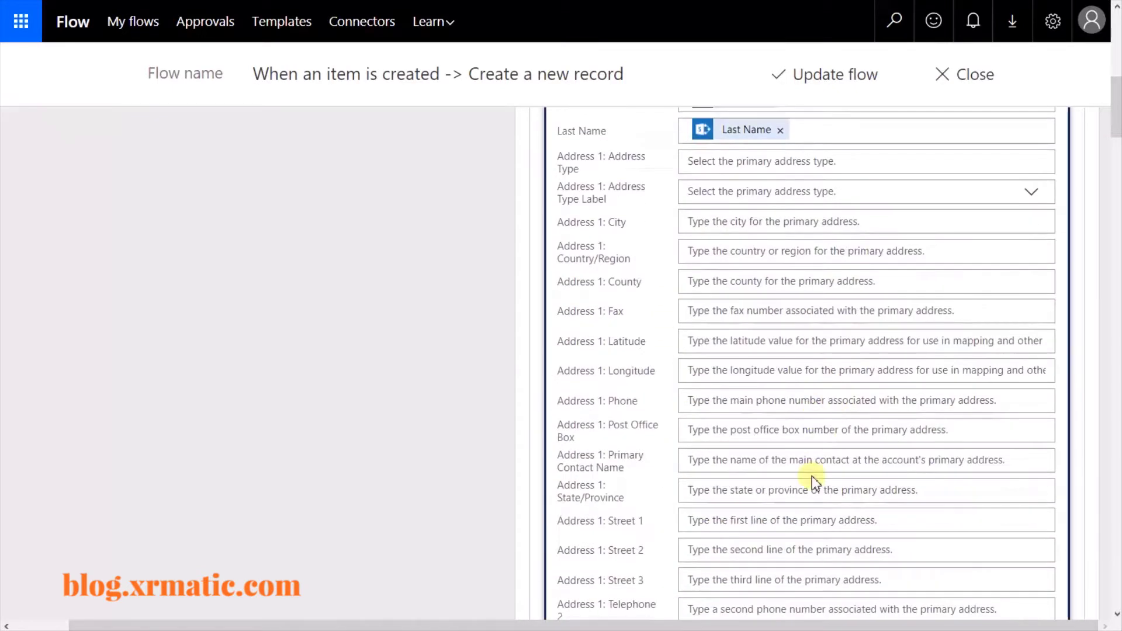
Map the action's Email field to a single Email Address token from "When an item is created", searching the dynamic content for "email".
{"action": "scroll", "coordinate": [818, 353], "scroll_direction": "down", "scroll_amount": 15}
{"action": "scroll", "coordinate": [796, 356], "scroll_direction": "down", "scroll_amount": 10}
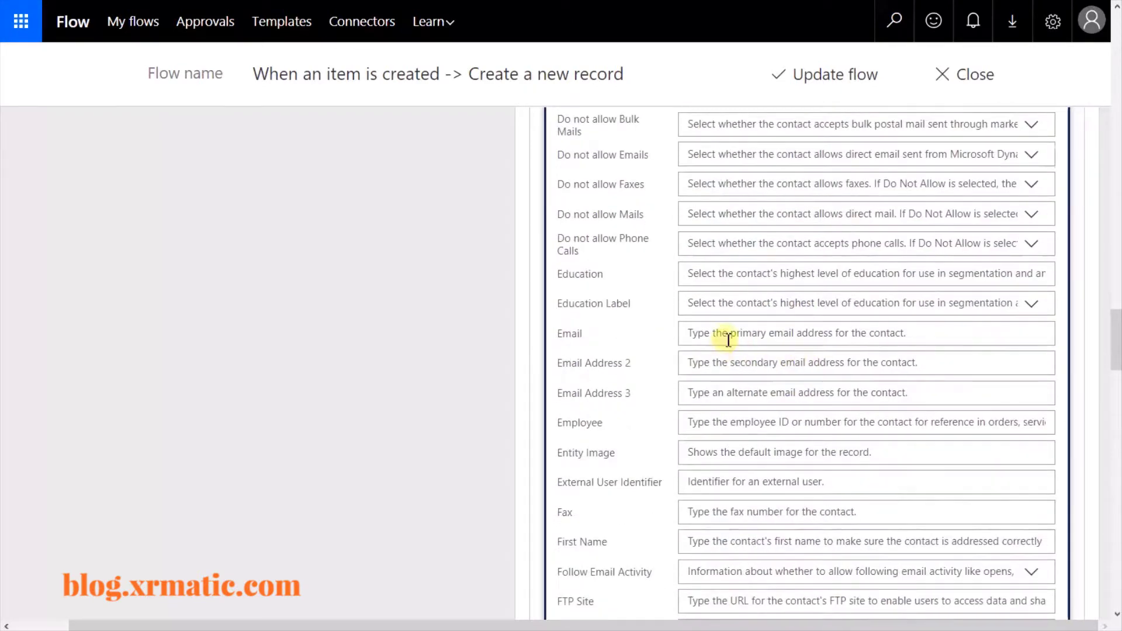
{"action": "left_click", "coordinate": [728, 338]}
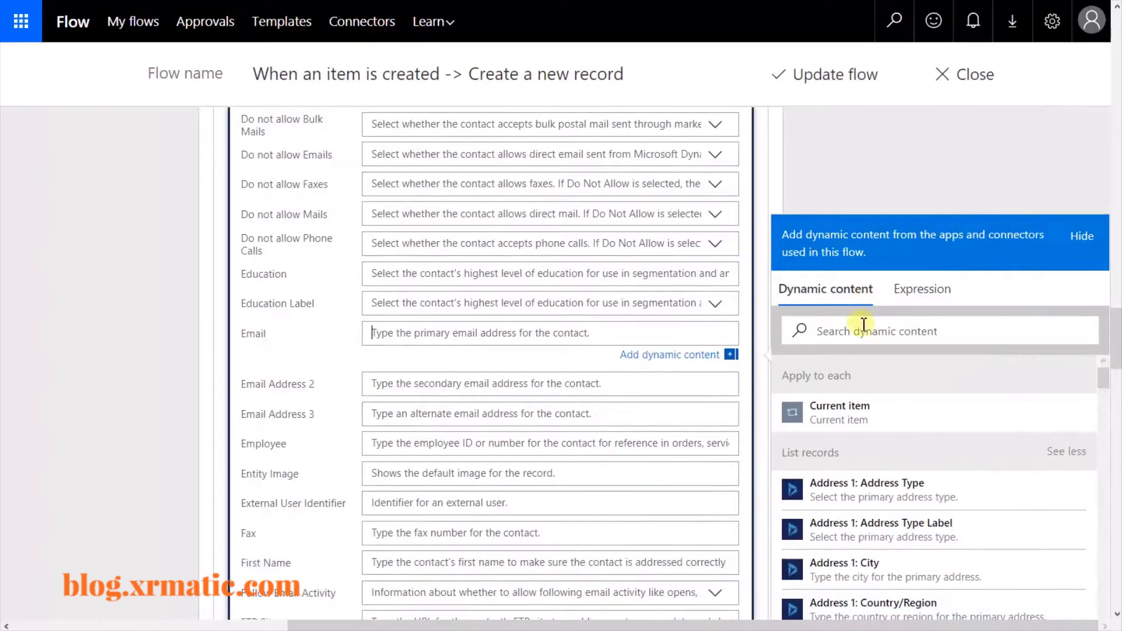
{"action": "left_click", "coordinate": [864, 324]}
{"action": "type", "text": "e"}
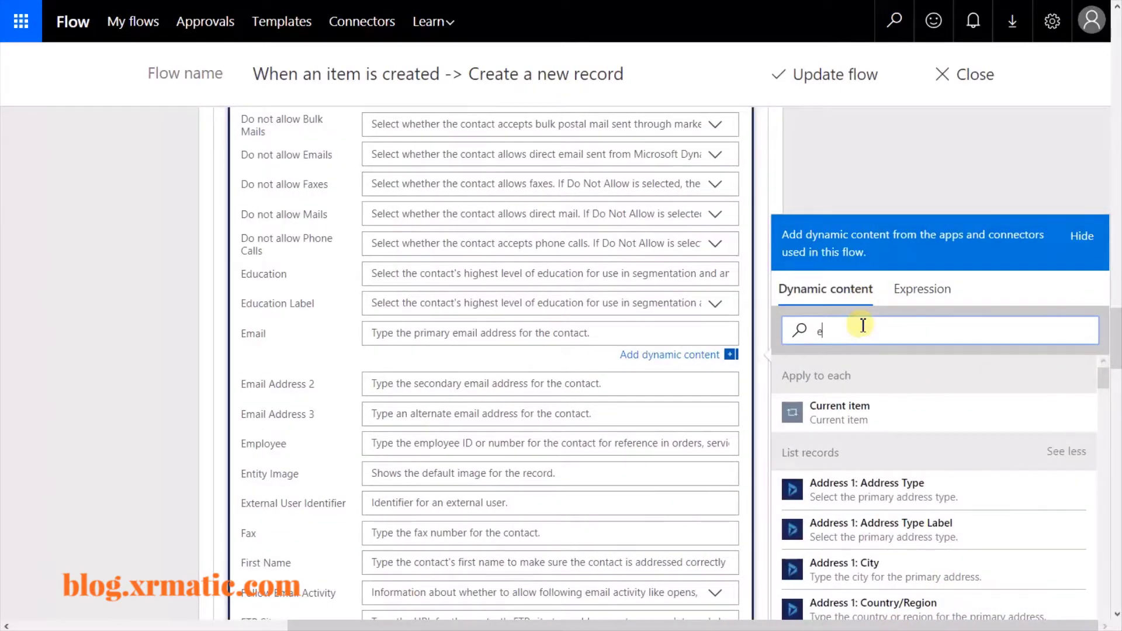
{"action": "type", "text": "mail"}
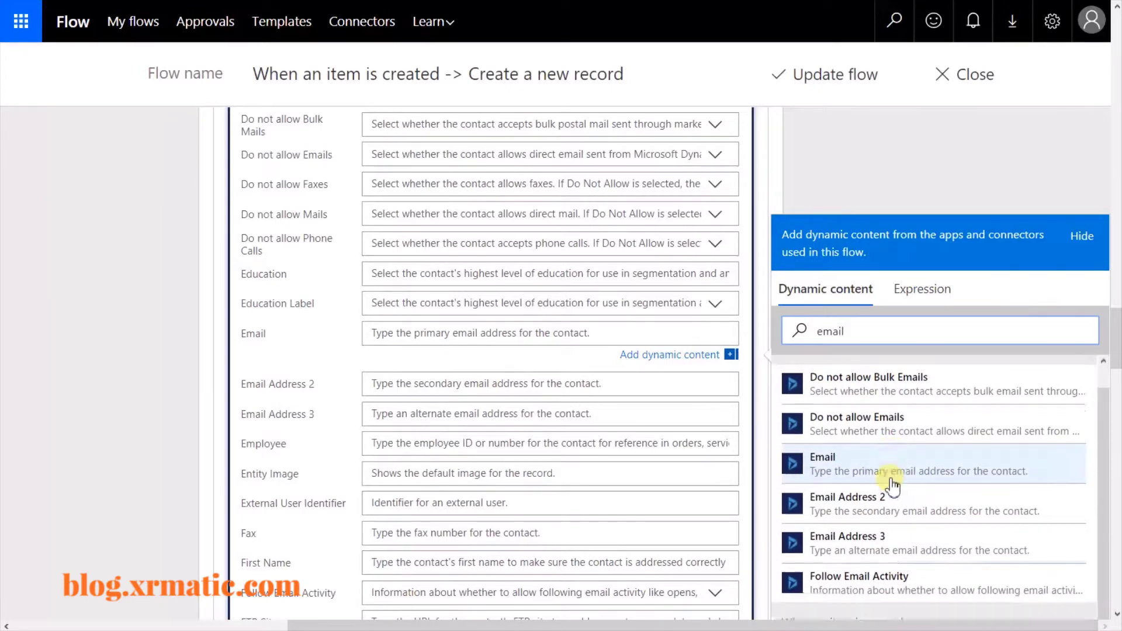
{"action": "scroll", "coordinate": [889, 476], "scroll_direction": "down", "scroll_amount": 5}
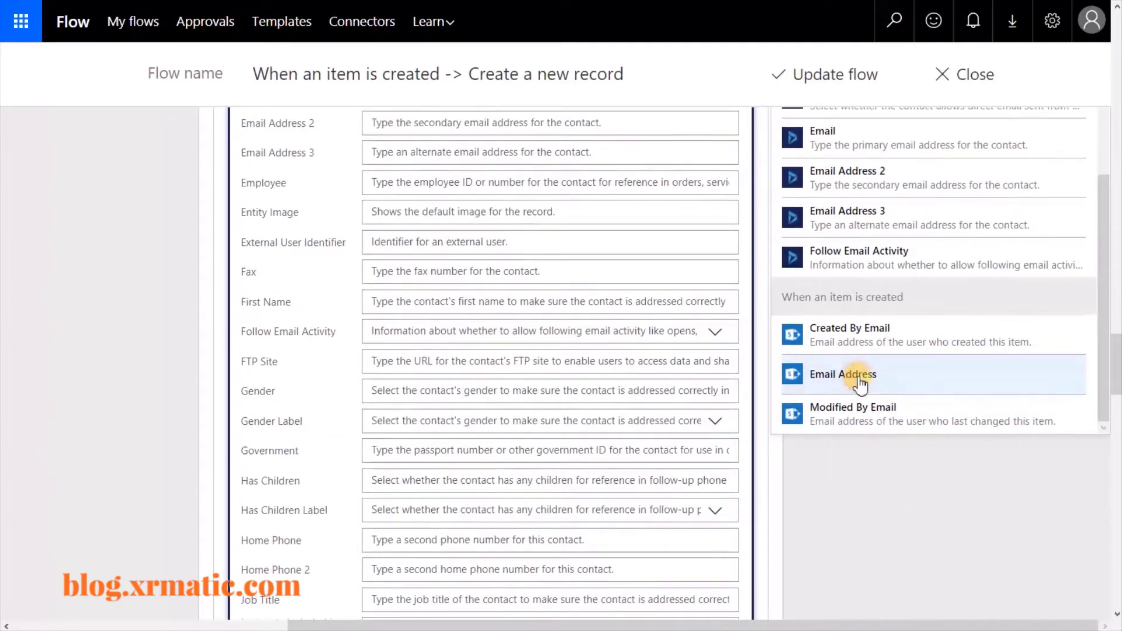
{"action": "left_click", "coordinate": [824, 375]}
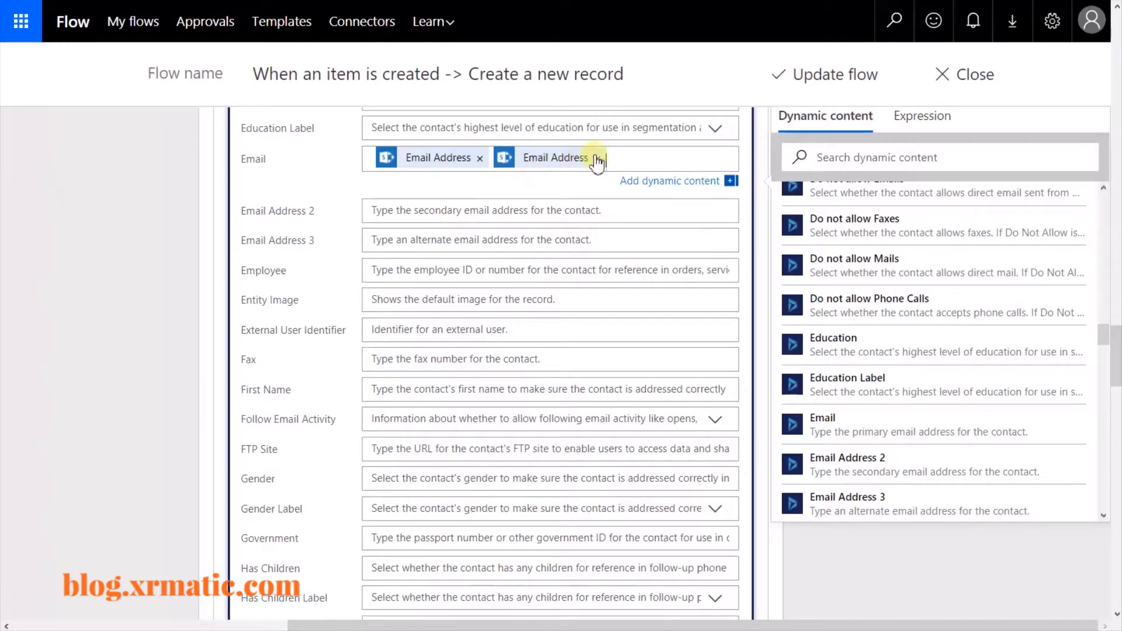
{"action": "left_click", "coordinate": [597, 158]}
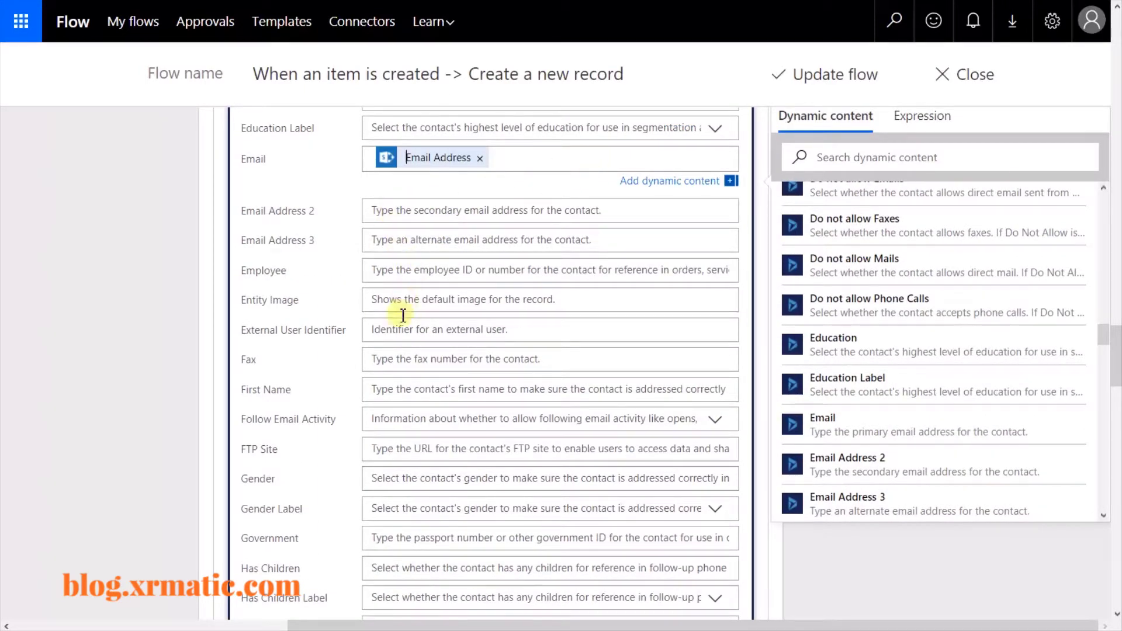
Map the action's First Name field to the SharePoint First Name from "When an item is created", searching for "first".
{"action": "left_click", "coordinate": [433, 388]}
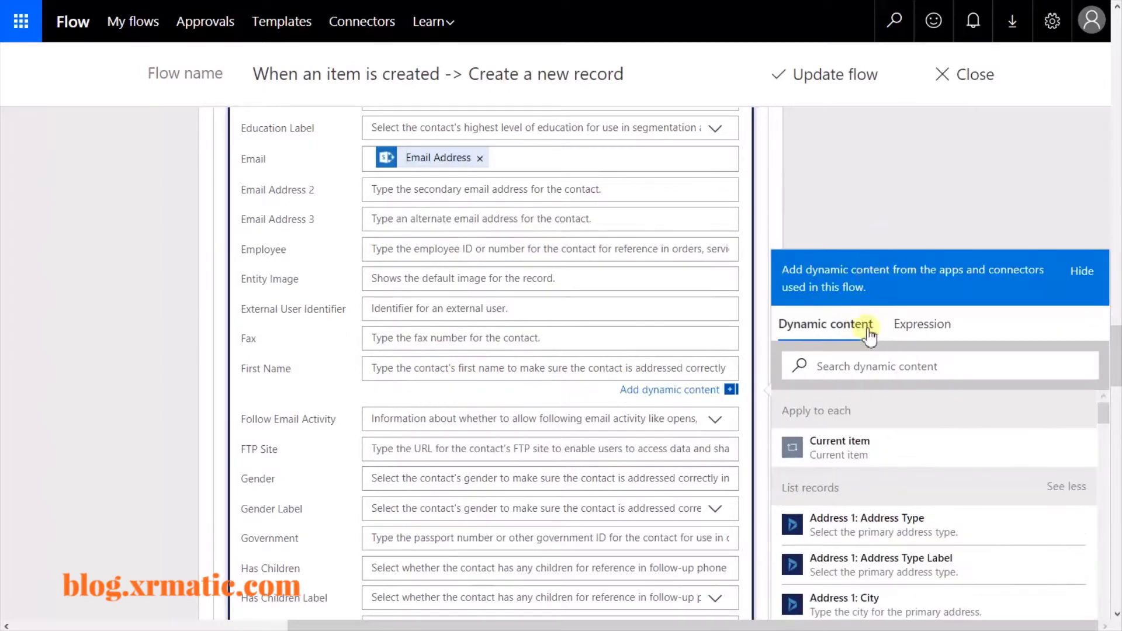
{"action": "left_click", "coordinate": [858, 365]}
{"action": "type", "text": "fir"}
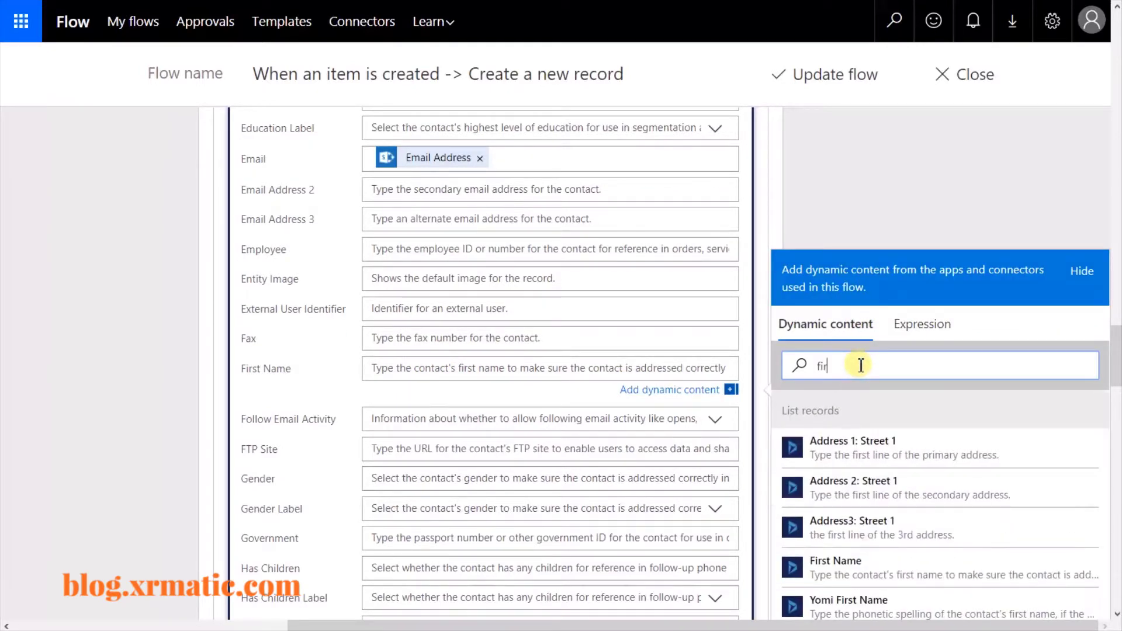
{"action": "type", "text": "st"}
{"action": "scroll", "coordinate": [936, 426], "scroll_direction": "down", "scroll_amount": 5}
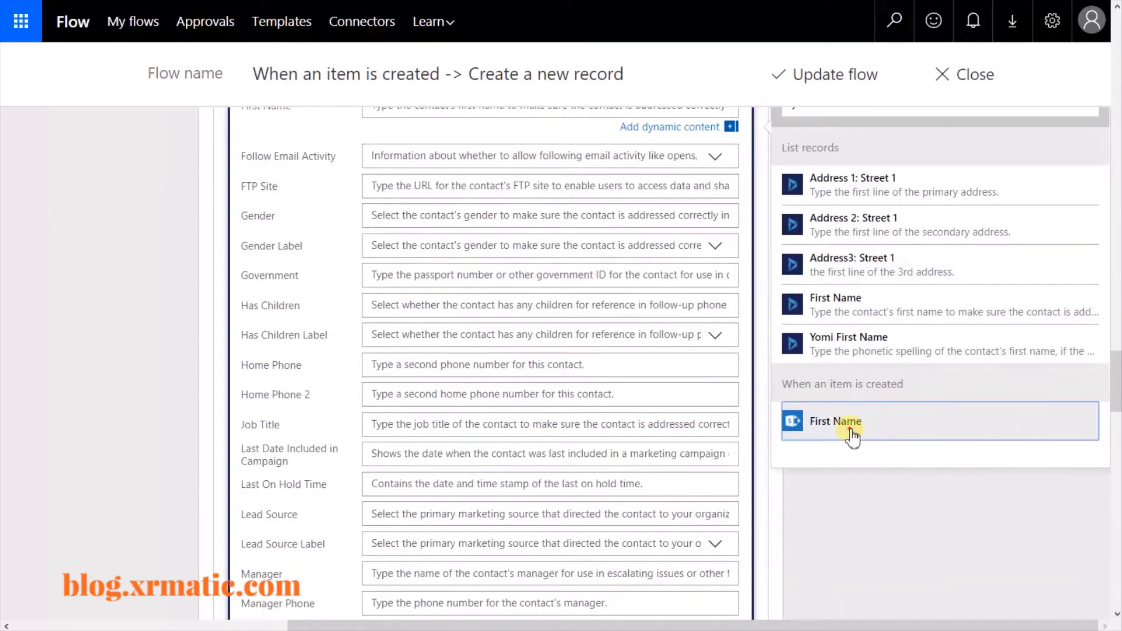
{"action": "left_click", "coordinate": [849, 429]}
{"action": "scroll", "coordinate": [550, 356], "scroll_direction": "up", "scroll_amount": 5}
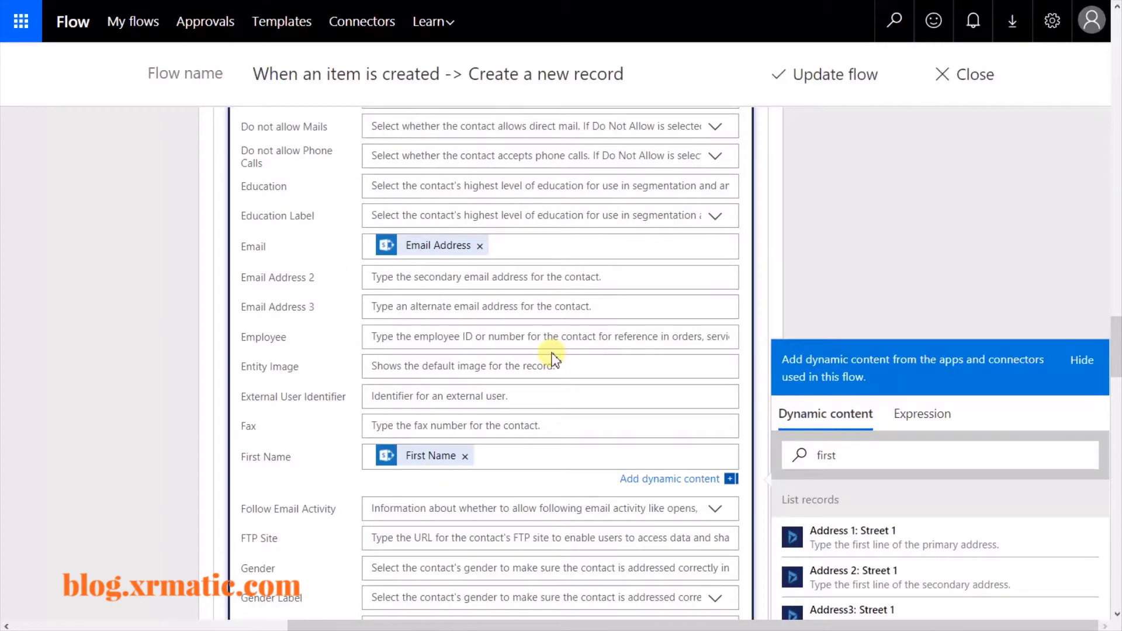
Save the updated flow and finish editing it.
{"action": "left_click", "coordinate": [836, 75]}
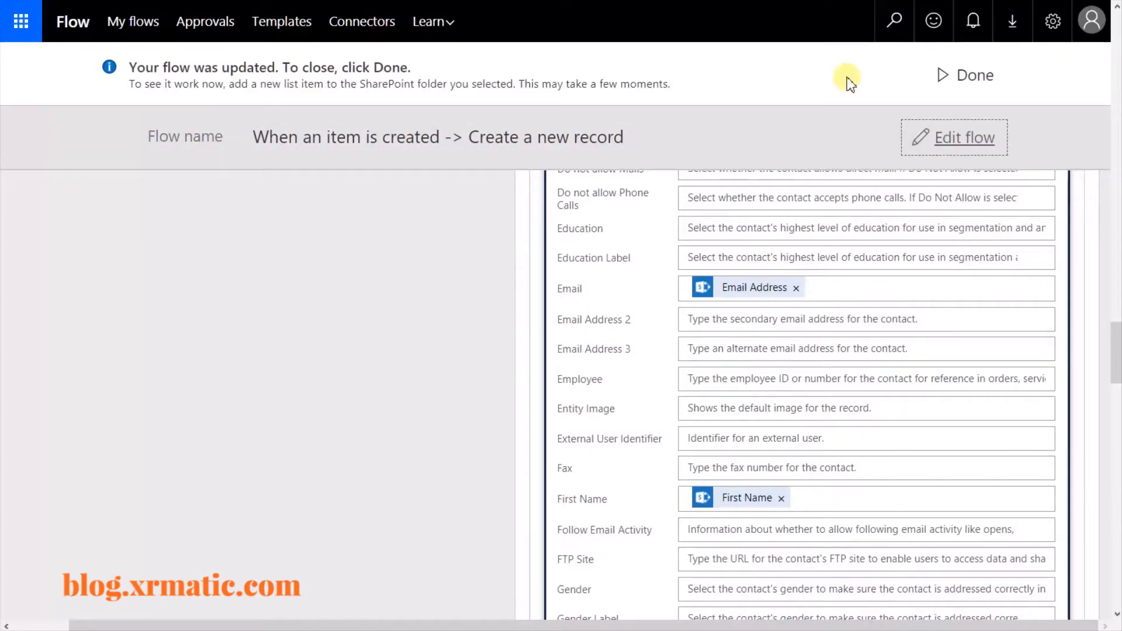
{"action": "left_click", "coordinate": [983, 83]}
{"action": "scroll", "coordinate": [877, 199], "scroll_direction": "up", "scroll_amount": 5}
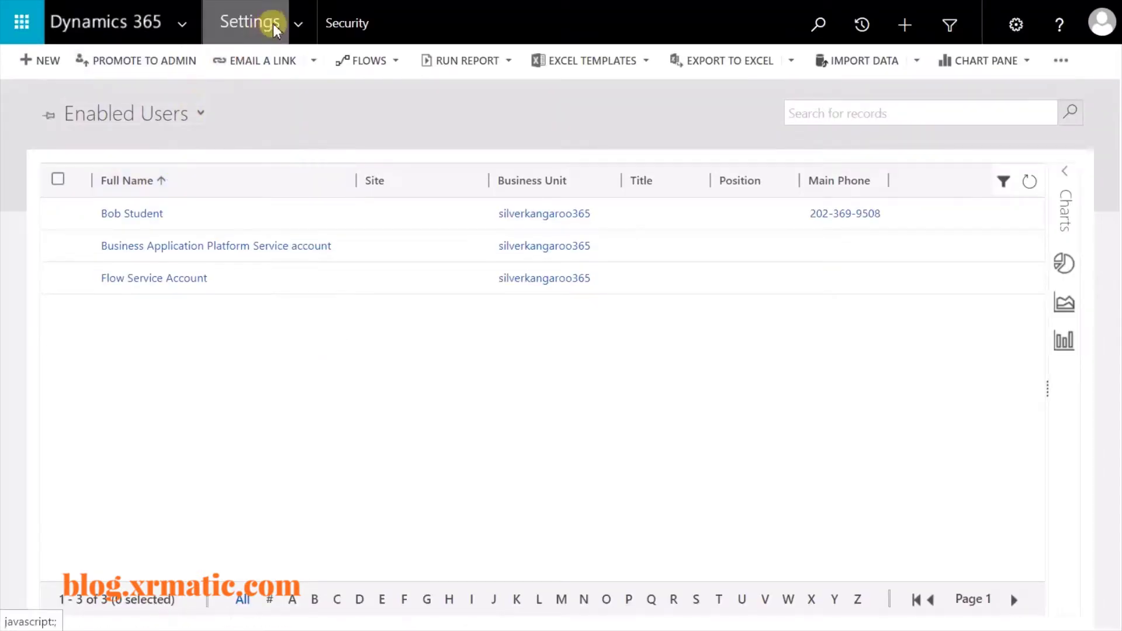
Switch to Dynamics 365 and open the Contacts list in the Sales area.
{"action": "left_click", "coordinate": [178, 23]}
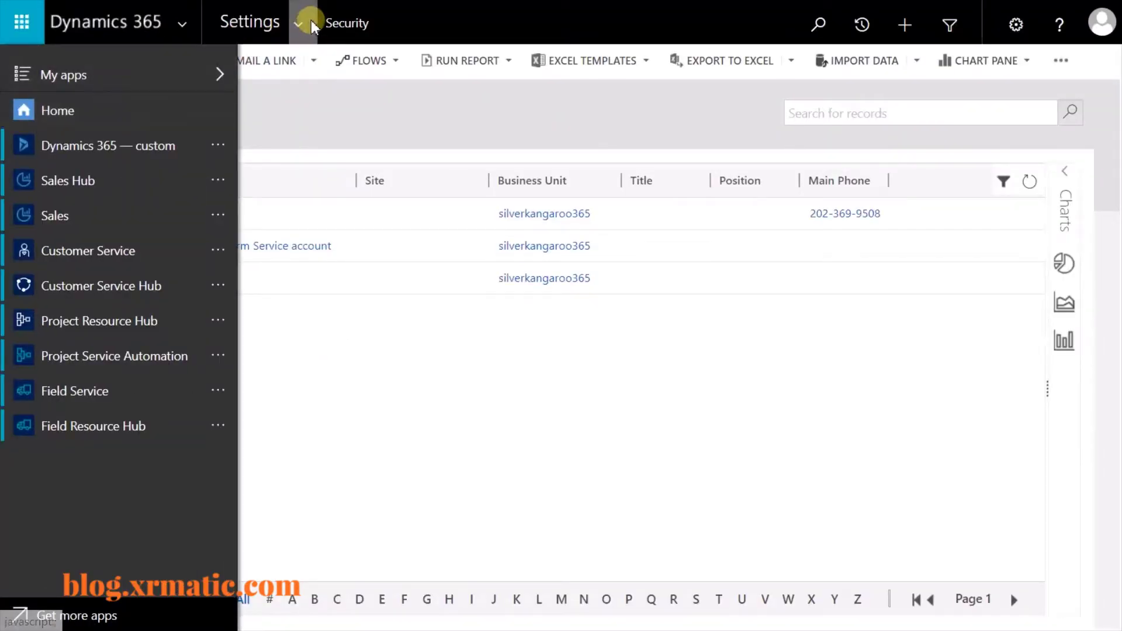
{"action": "left_click", "coordinate": [310, 24]}
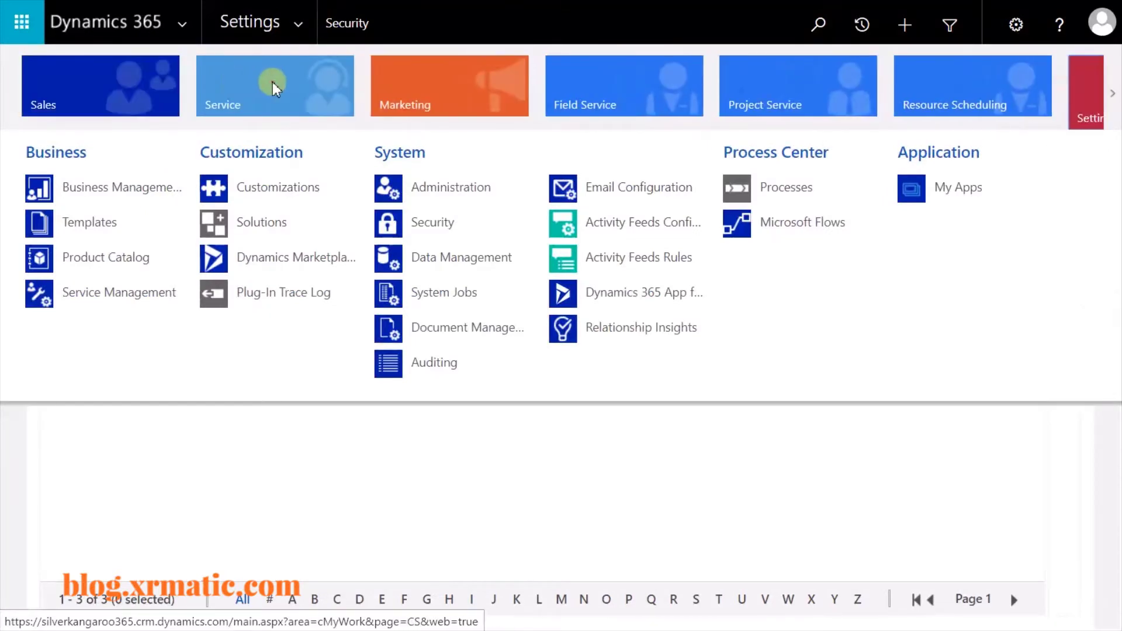
{"action": "left_click", "coordinate": [275, 88]}
{"action": "left_click", "coordinate": [120, 93]}
{"action": "left_click", "coordinate": [250, 219]}
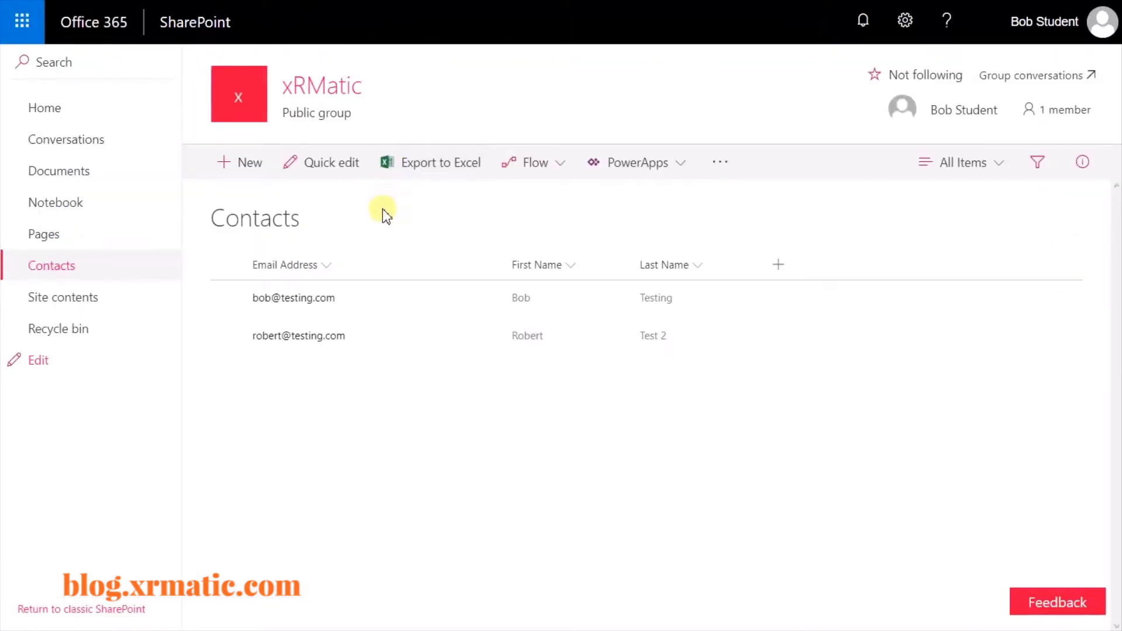
In the SharePoint Contacts list, add and save an item reusing the second contact's email address and first name with a new last name.
{"action": "left_click", "coordinate": [247, 164]}
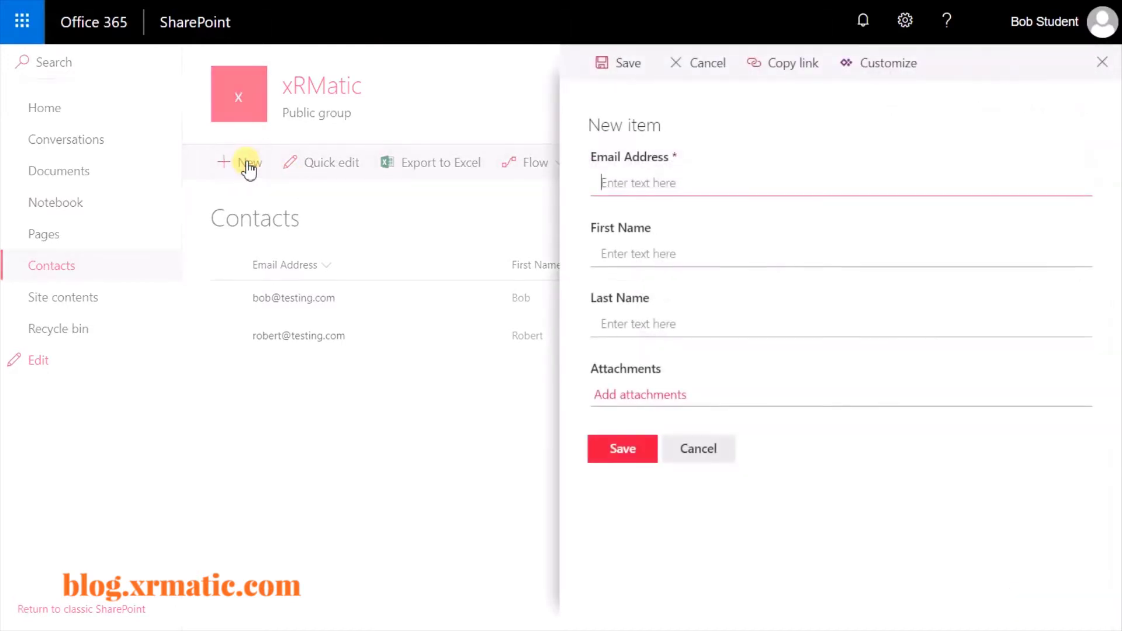
{"action": "type", "text": "robert"}
{"action": "key", "text": "Tab"}
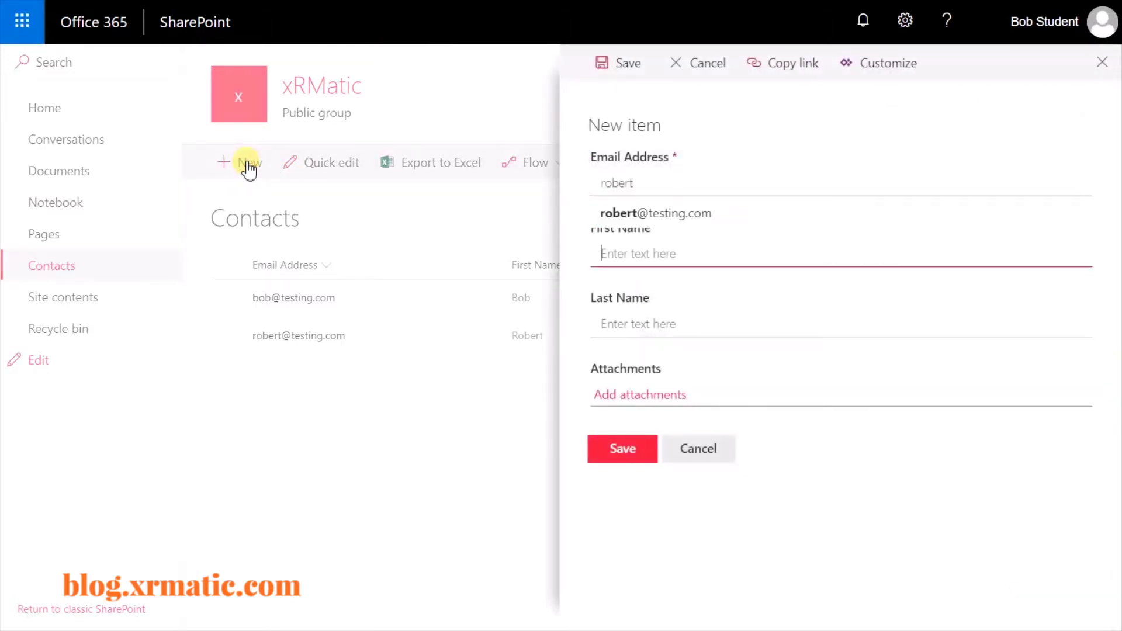
{"action": "left_click", "coordinate": [662, 213]}
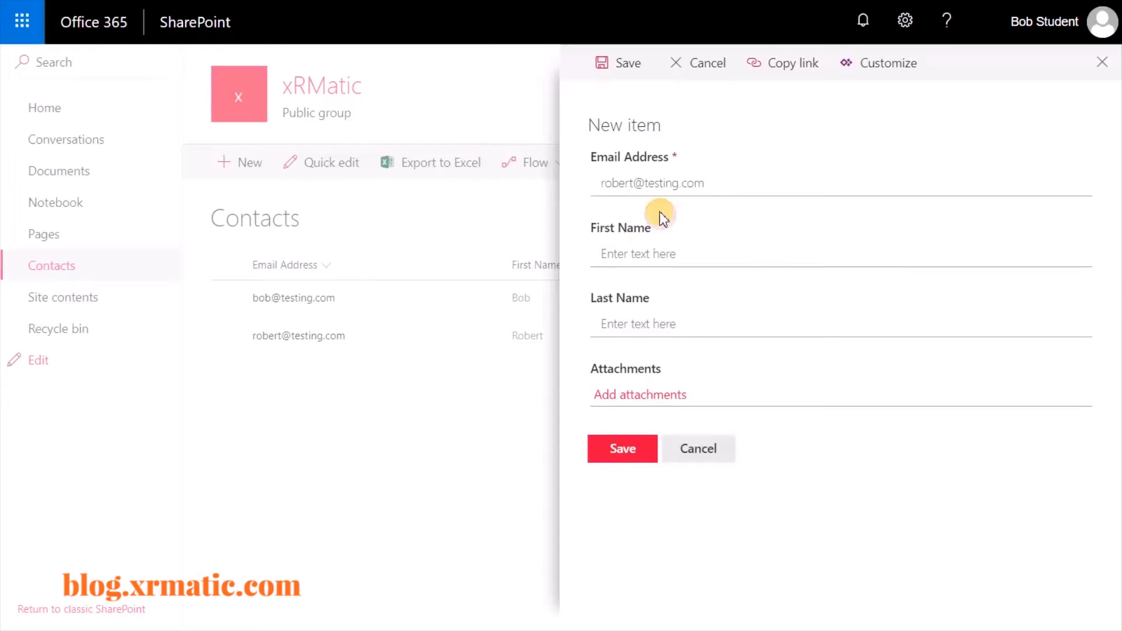
{"action": "left_click", "coordinate": [670, 257]}
{"action": "type", "text": "Robert"}
{"action": "key", "text": "Tab"}
{"action": "type", "text": "Test 3"}
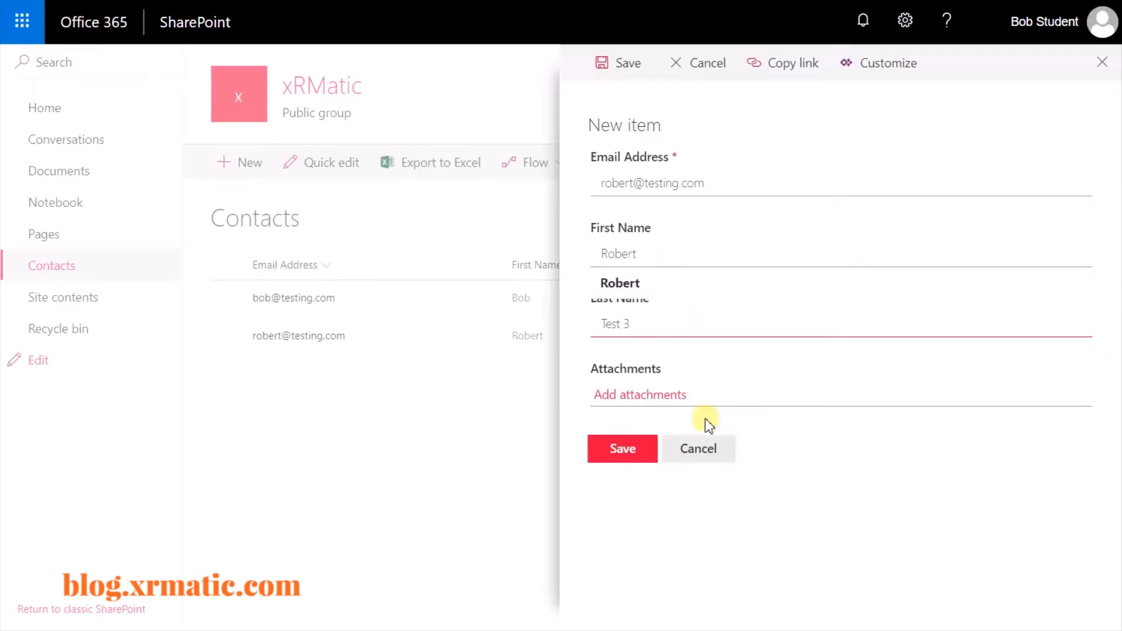
{"action": "left_click", "coordinate": [623, 459]}
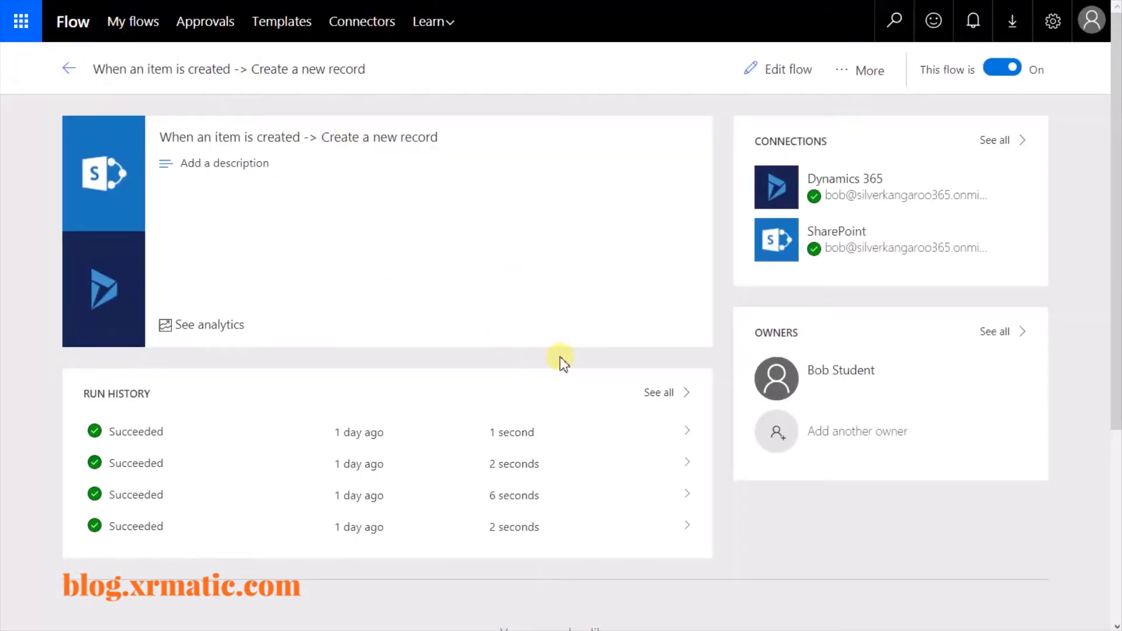
Switch to Flow, open the latest run from the full run history, and check its condition and branches.
{"action": "left_click", "coordinate": [658, 391]}
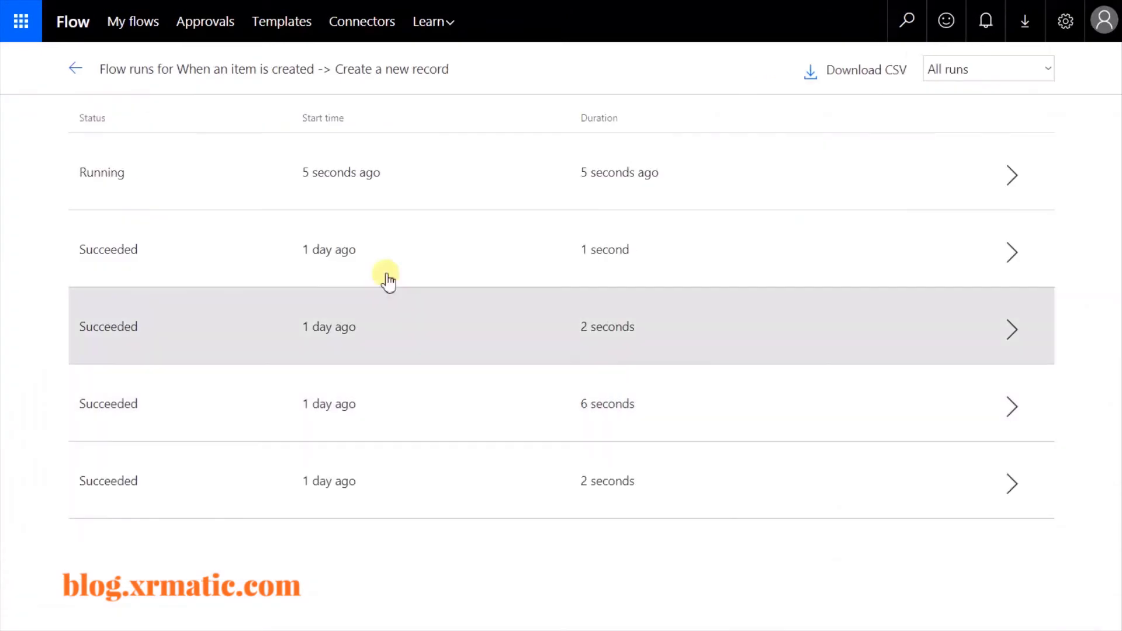
{"action": "left_click", "coordinate": [161, 173]}
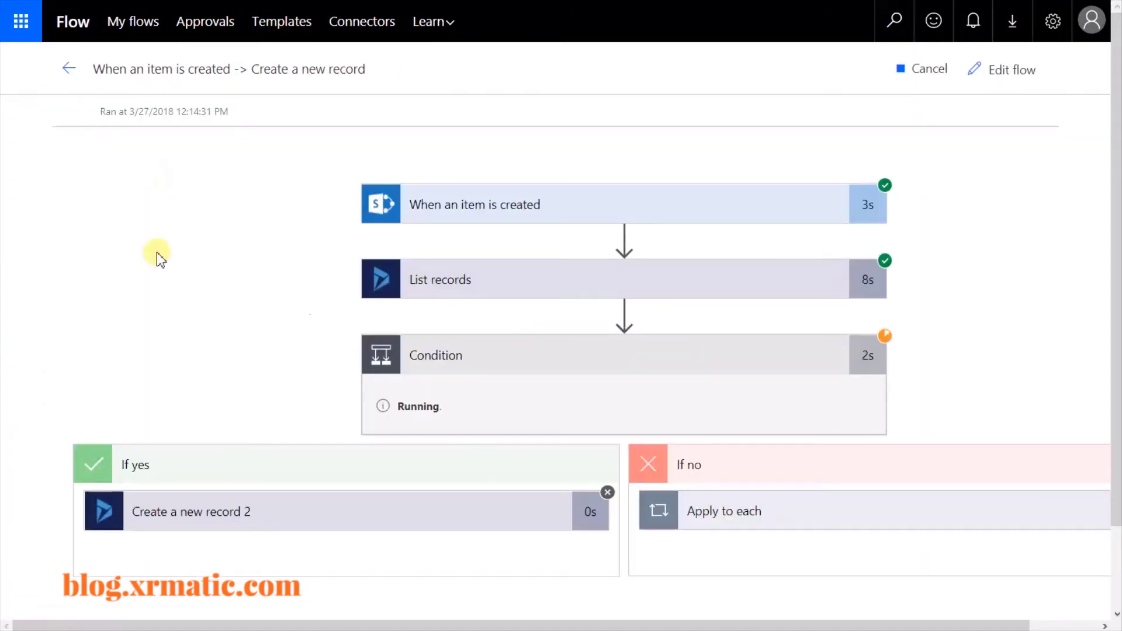
{"action": "left_click_drag", "start_coordinate": [717, 619], "coordinate": [785, 620]}
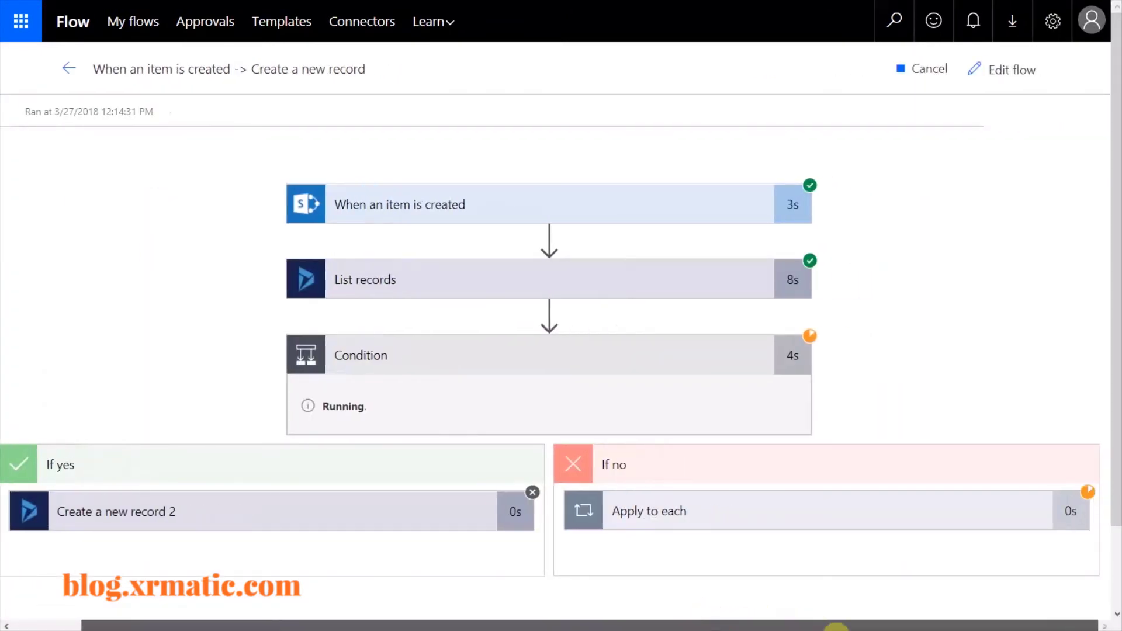
{"action": "scroll", "coordinate": [710, 369], "scroll_direction": "down", "scroll_amount": 2}
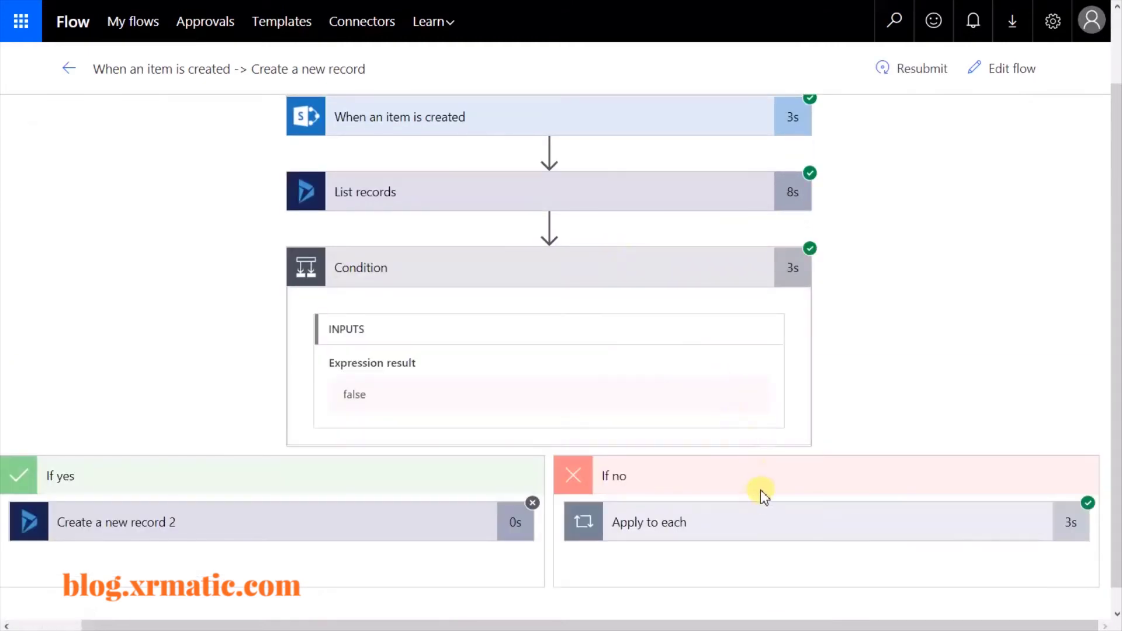
{"action": "scroll", "coordinate": [770, 484], "scroll_direction": "down", "scroll_amount": 1}
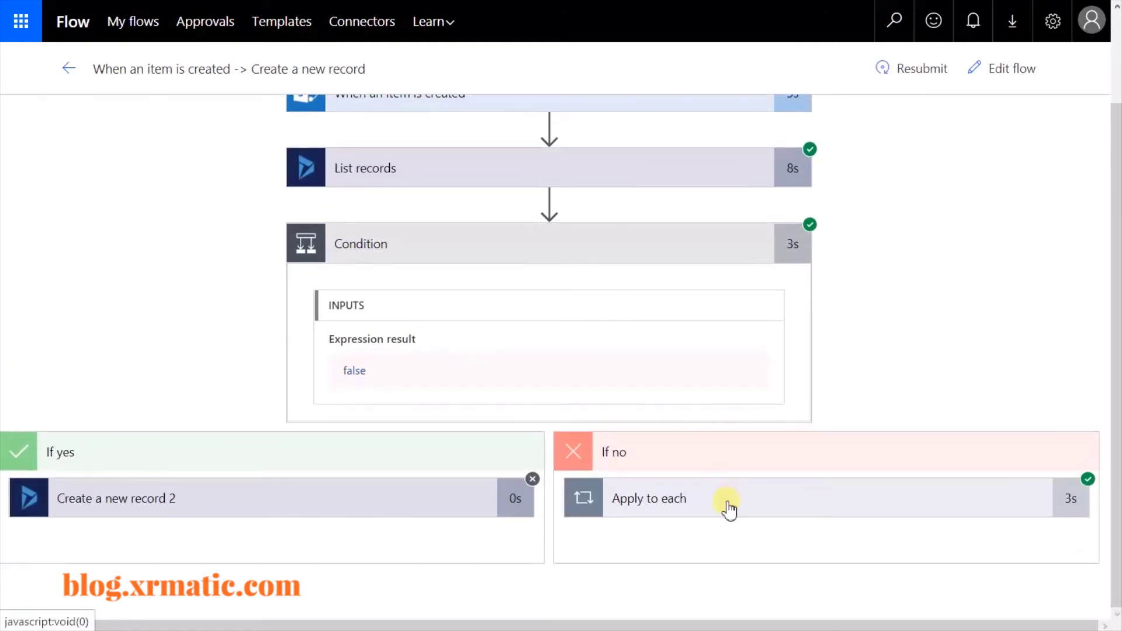
Expand the Apply to each loop in the If no branch and inspect the Update a record action's run details.
{"action": "left_click", "coordinate": [657, 495]}
{"action": "scroll", "coordinate": [678, 479], "scroll_direction": "down", "scroll_amount": 2}
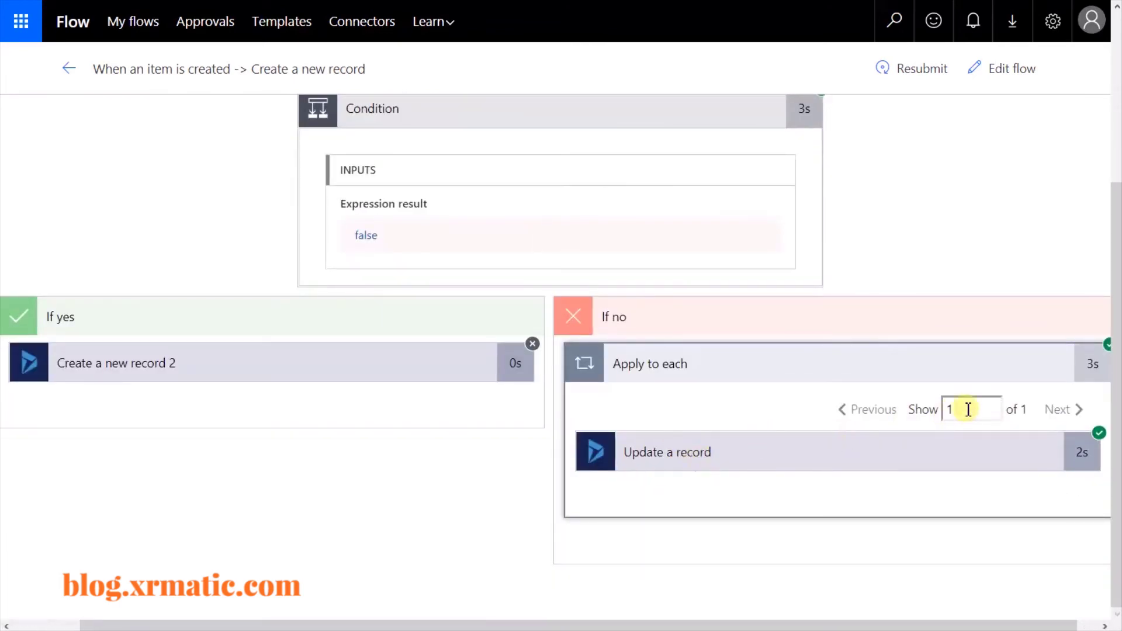
{"action": "left_click", "coordinate": [797, 457]}
{"action": "scroll", "coordinate": [797, 457], "scroll_direction": "down", "scroll_amount": 7}
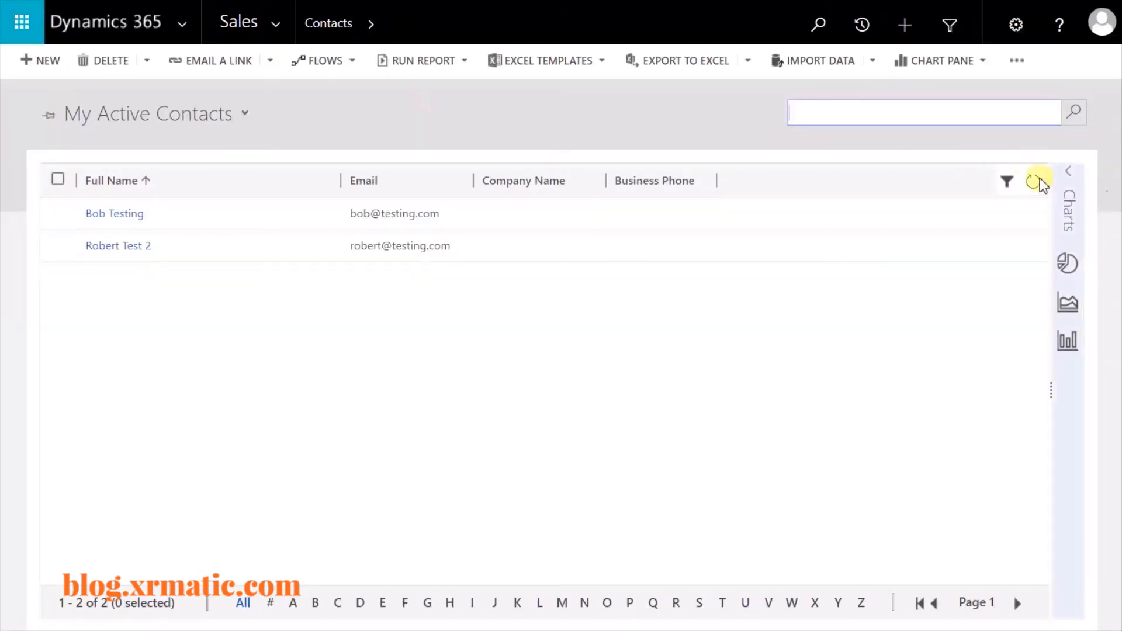
In Dynamics 365, refresh the My Active Contacts list and open the second contact's record.
{"action": "left_click", "coordinate": [1033, 182]}
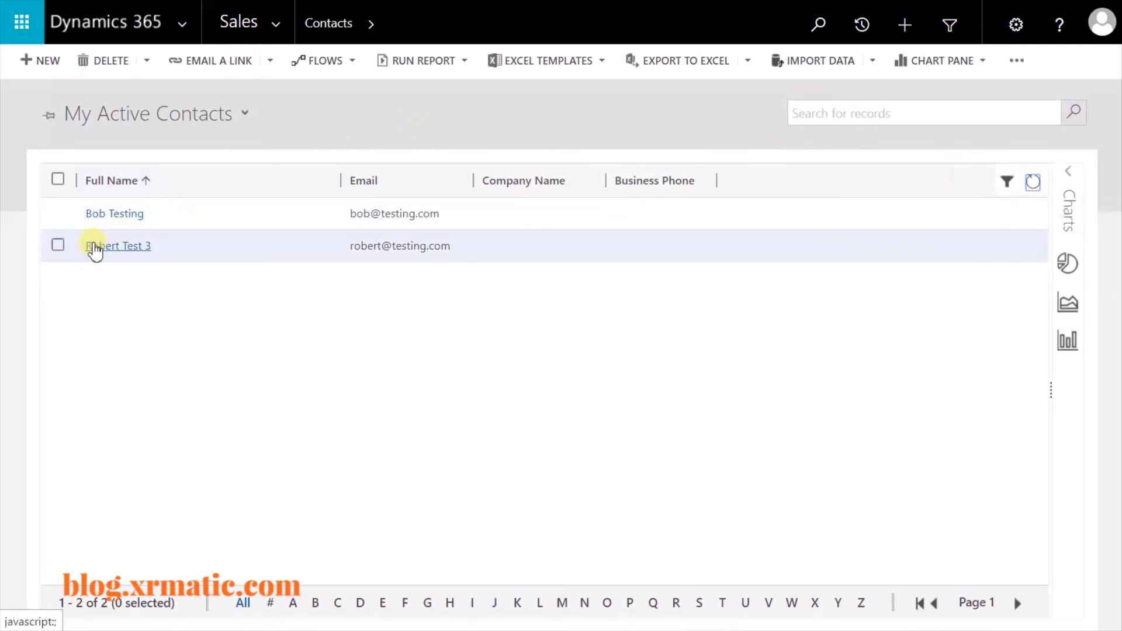
{"action": "left_click", "coordinate": [136, 251]}
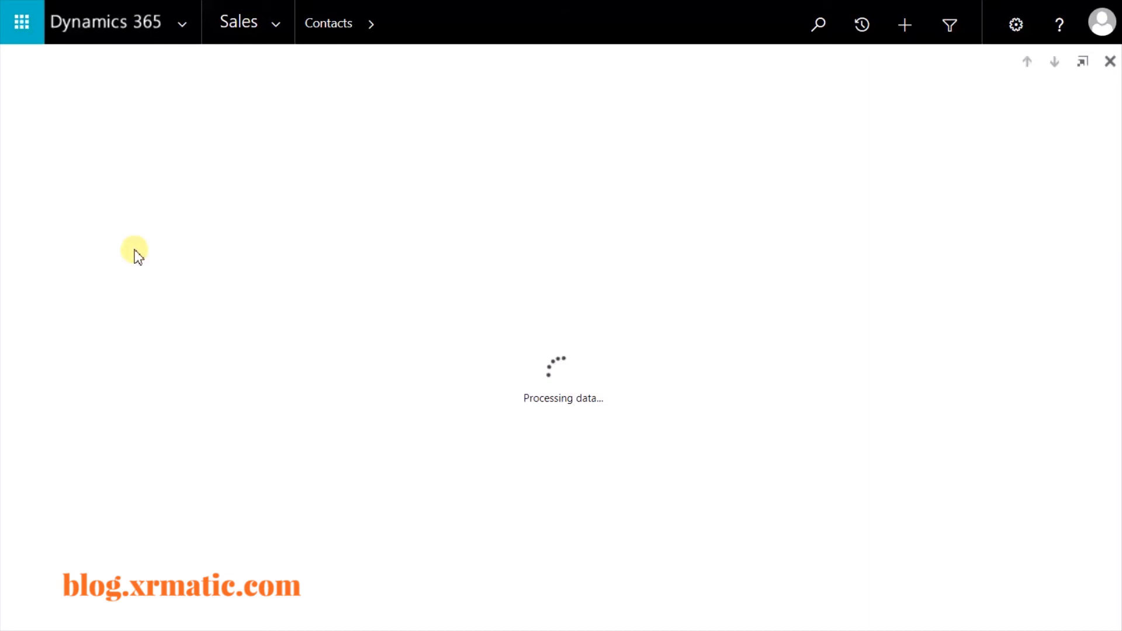